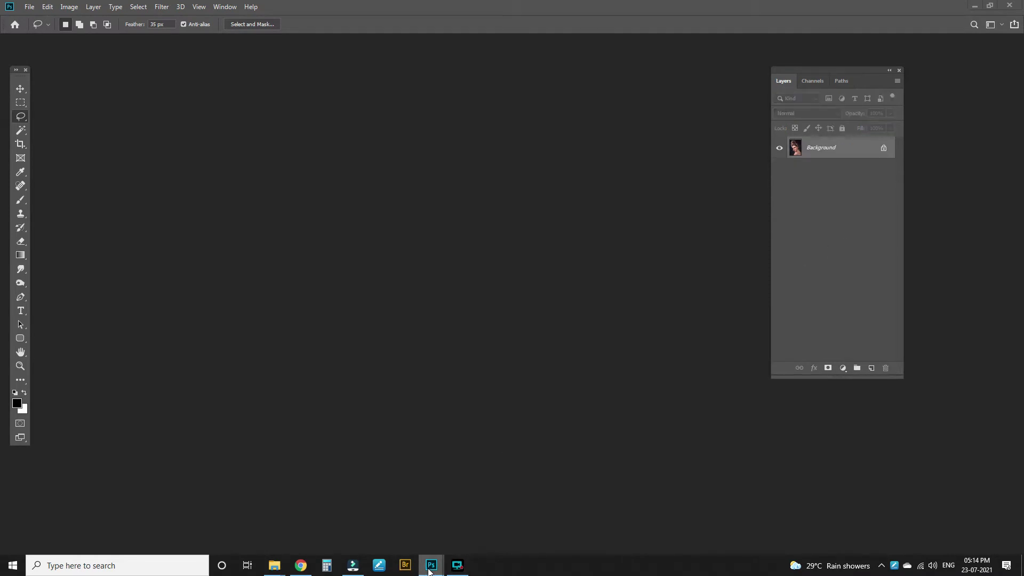
Add a Curves adjustment layer above the portrait and brighten it with a curve point at input 87, output 173
mouse_move(430, 570)
click(479, 526)
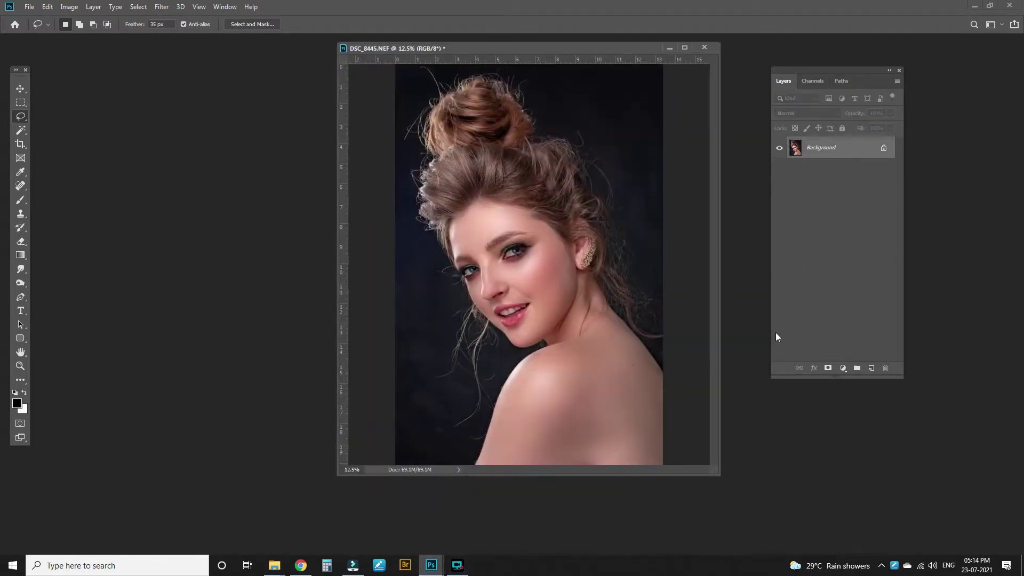
click(843, 368)
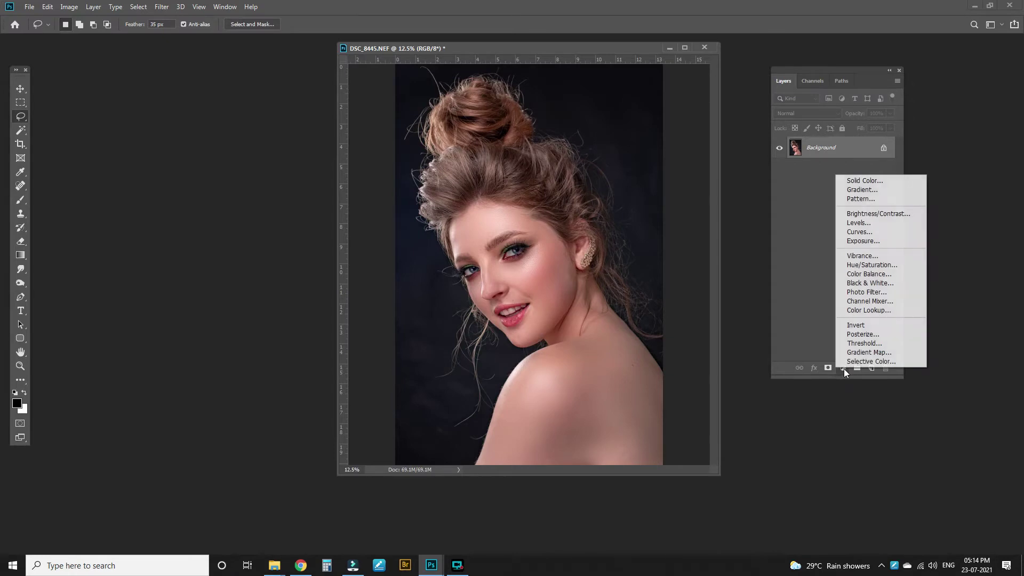
click(858, 234)
drag(765, 336, 754, 313)
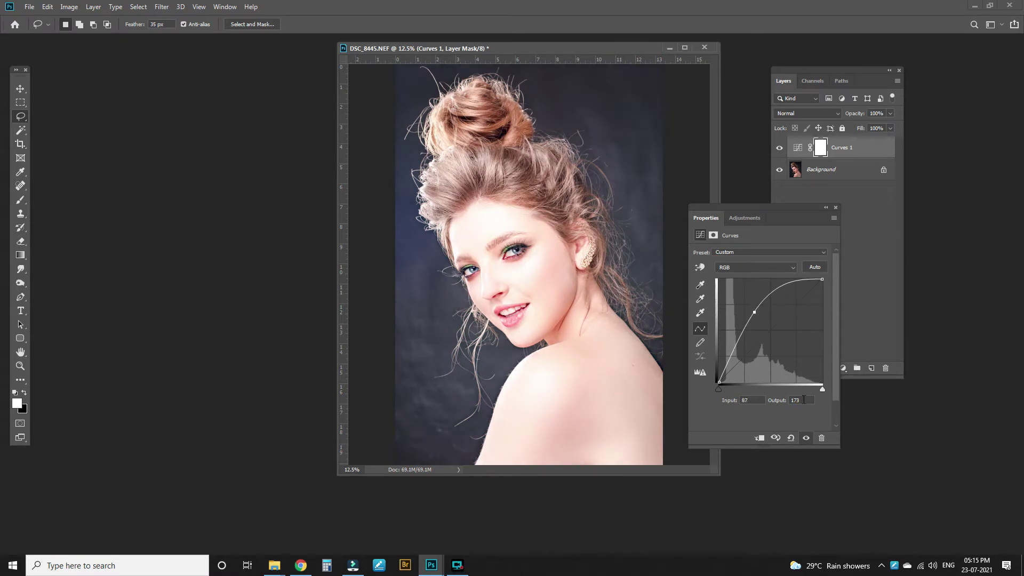
click(836, 208)
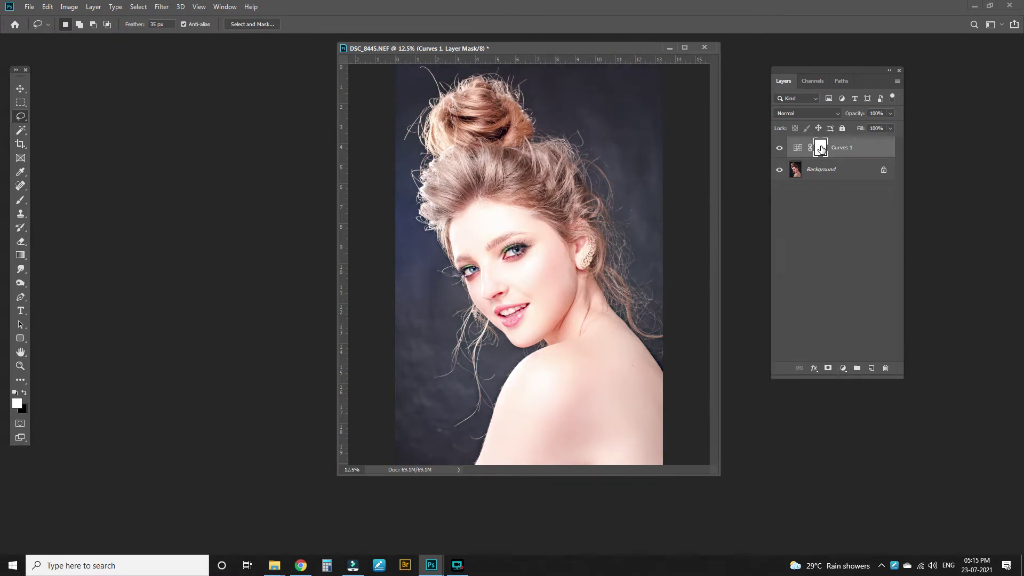
Invert the Curves 1 layer mask to black and hide that layer
drag(822, 149, 822, 151)
key(ctrl+i)
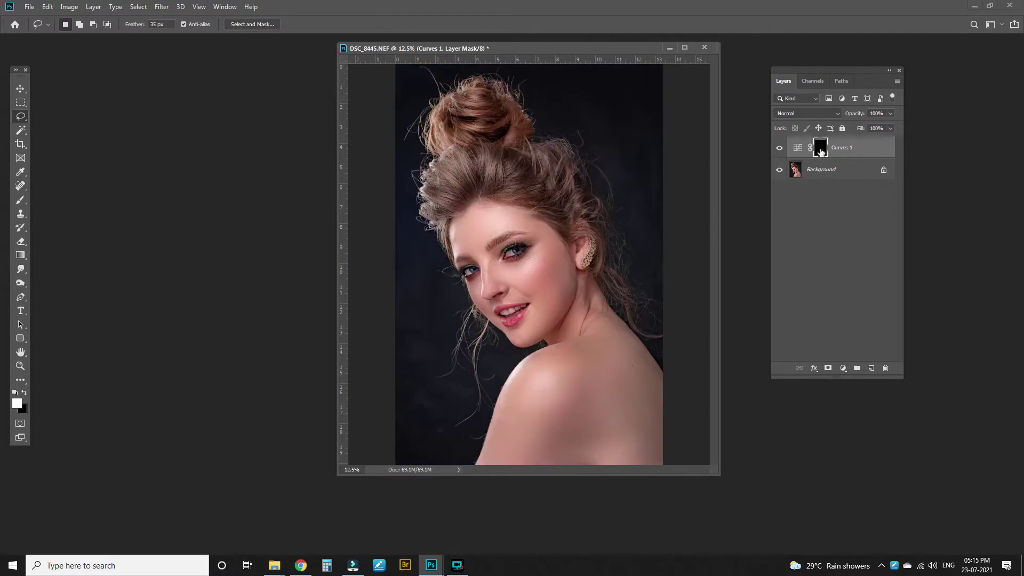
click(780, 149)
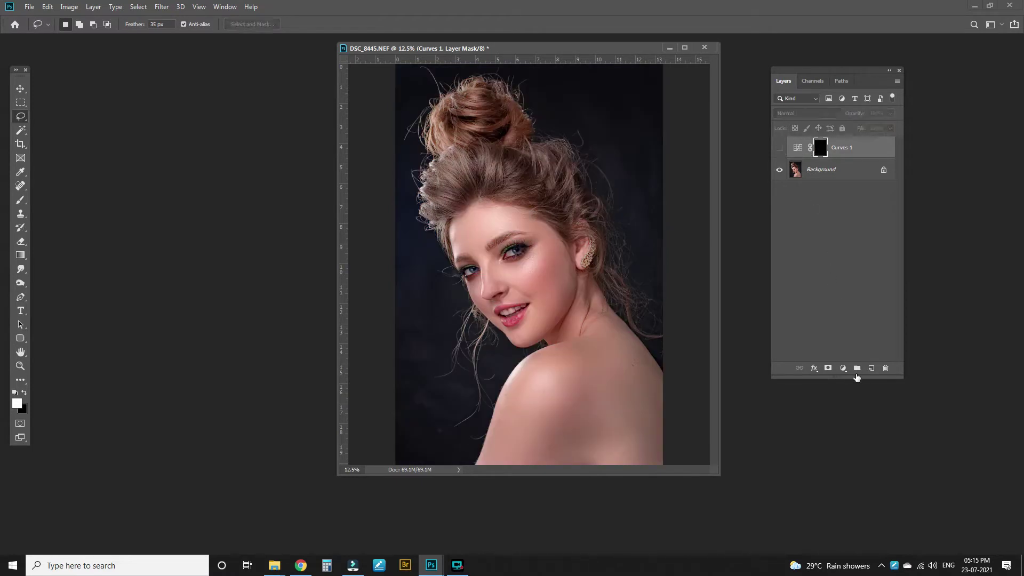
Add a second Curves adjustment layer and darken it with a curve point at input 173, output 82
click(843, 369)
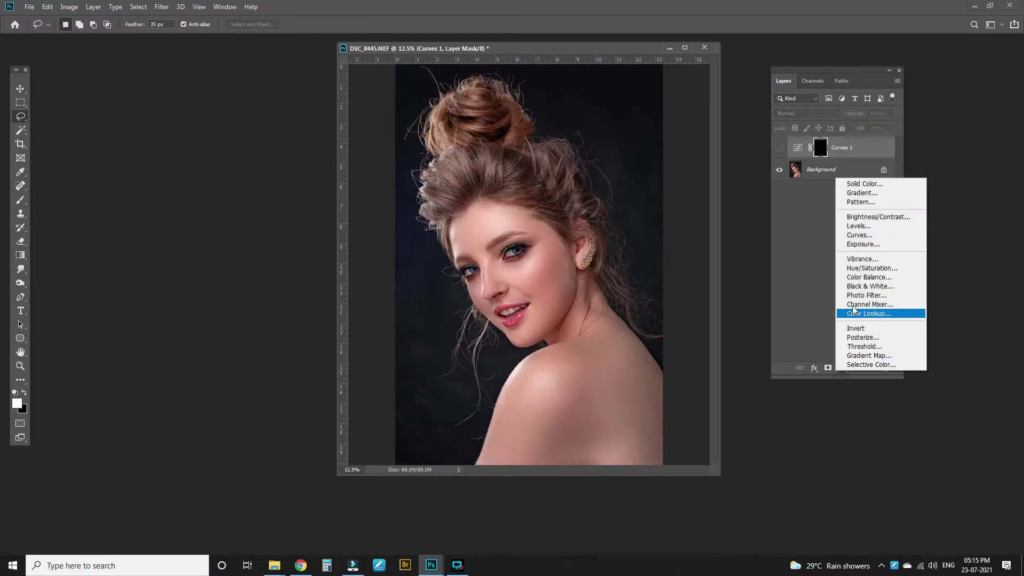
click(859, 235)
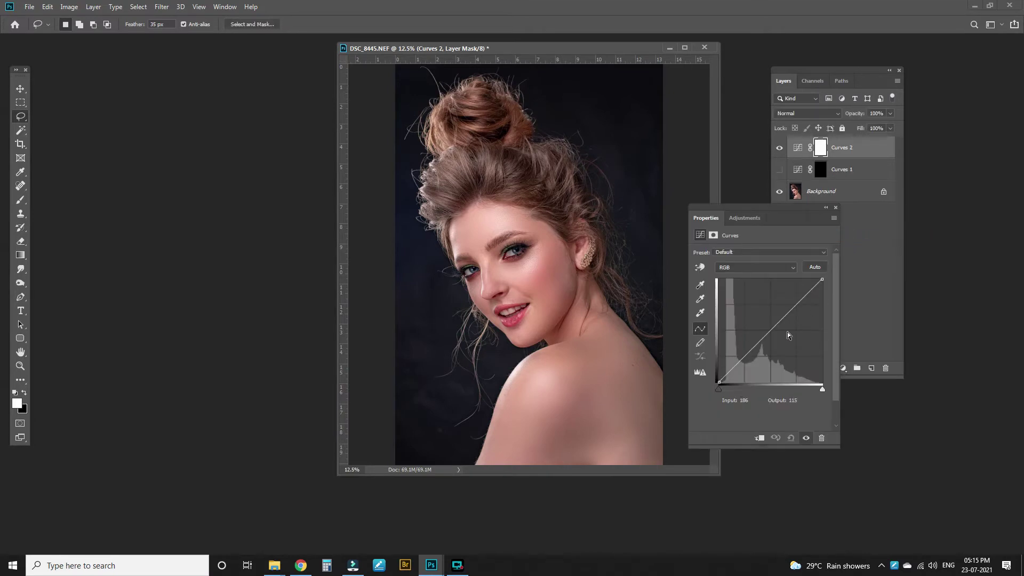
drag(779, 334, 789, 349)
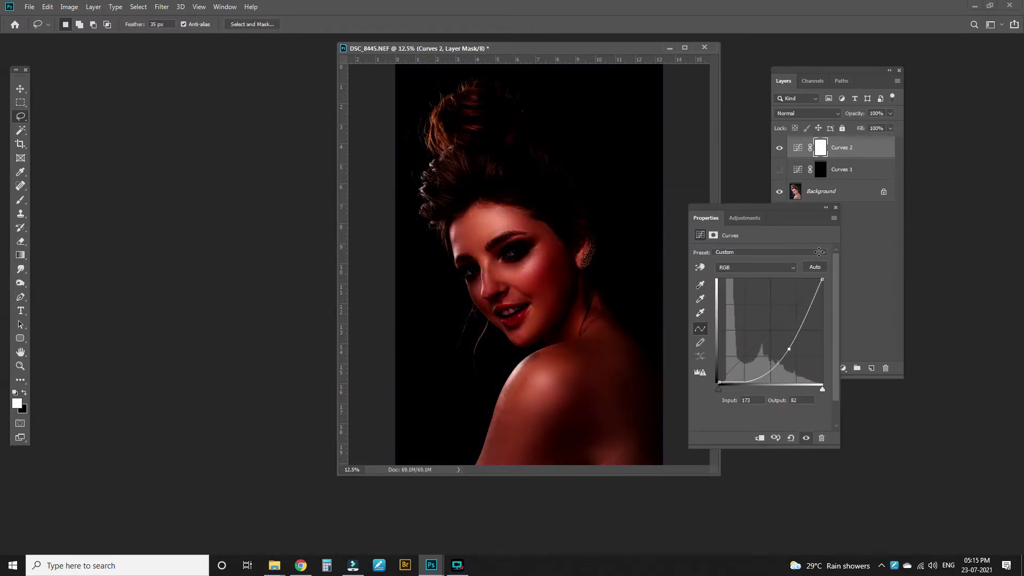
click(836, 207)
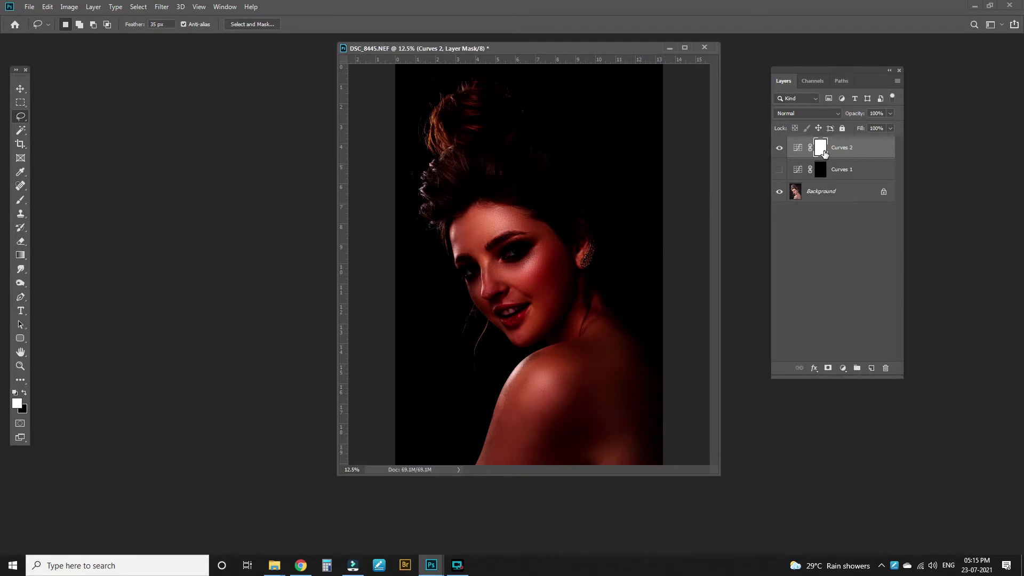
Invert the Curves 2 mask to black, hide Curves 2 and show Curves 1 again
drag(821, 151, 825, 154)
key(ctrl+i)
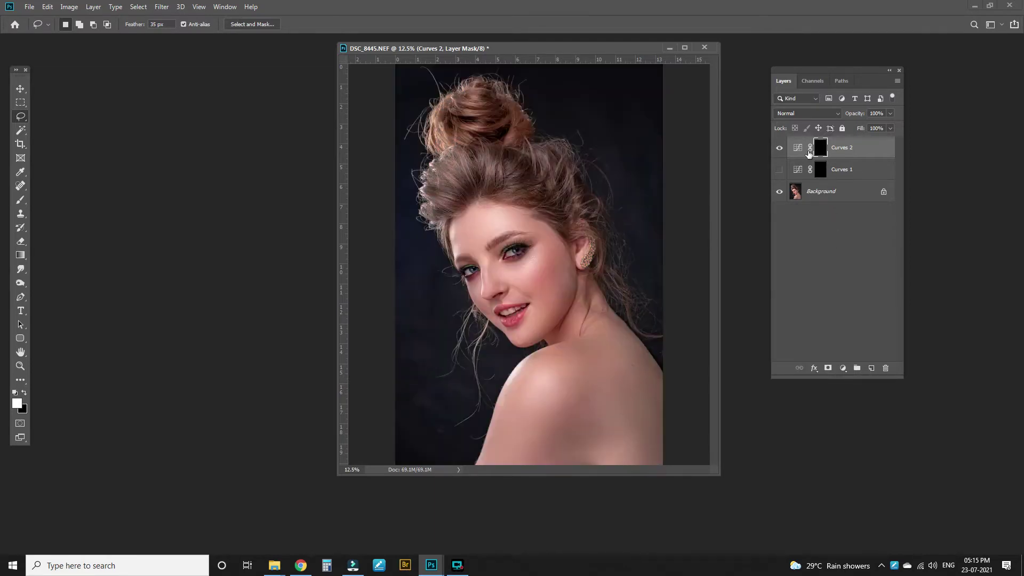
click(779, 148)
click(779, 169)
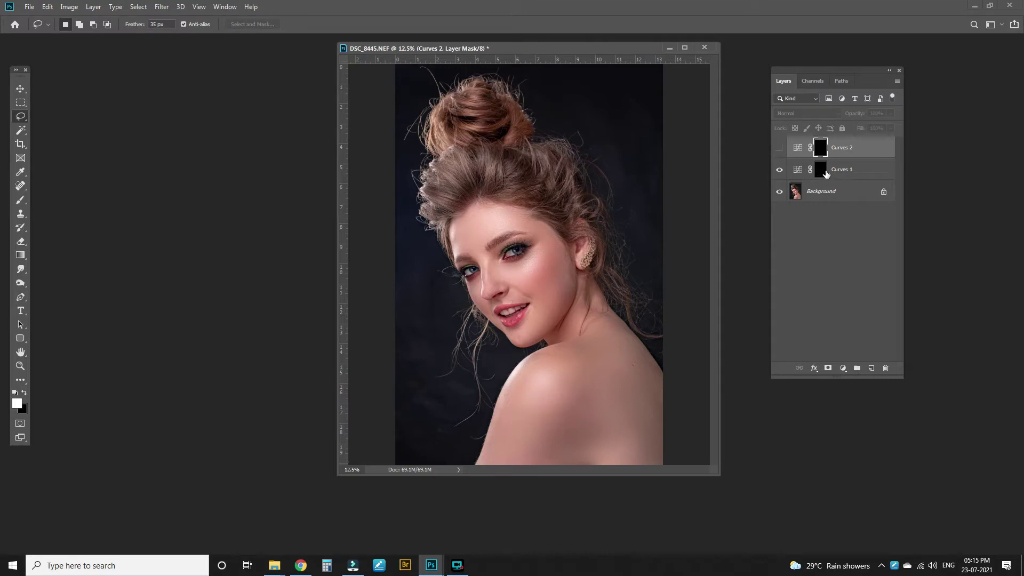
Brush white highlights on the Curves 1 mask over the forehead, near cheekbone, nose bridge and far temple
click(827, 172)
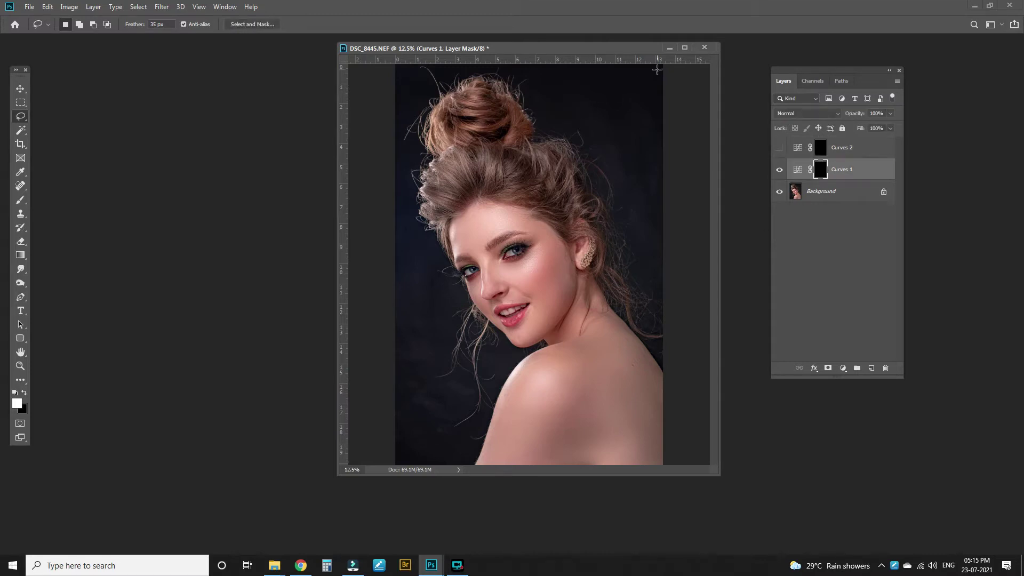
click(685, 49)
key(ctrl+plus)
key(ctrl+plus)
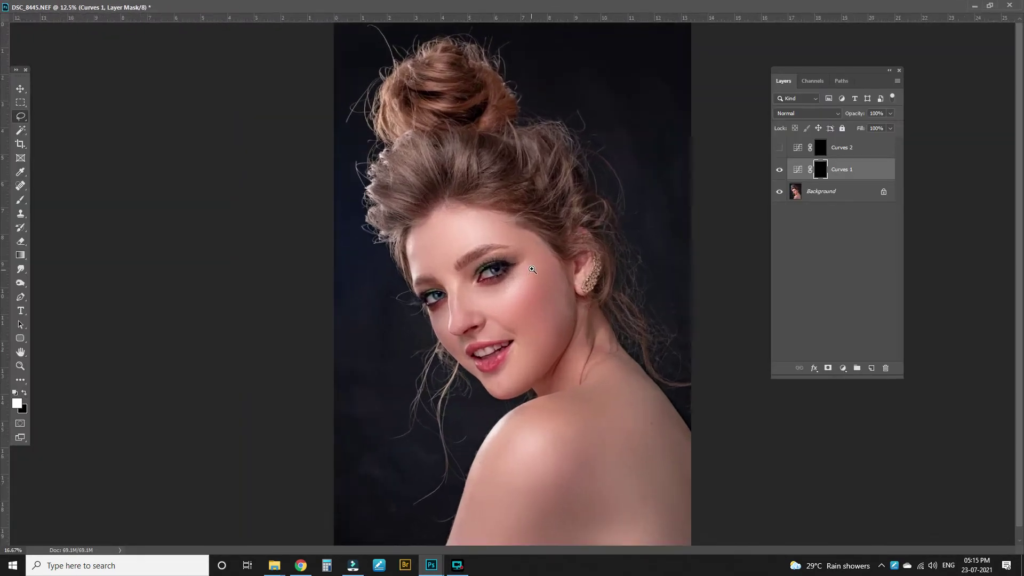
key(b)
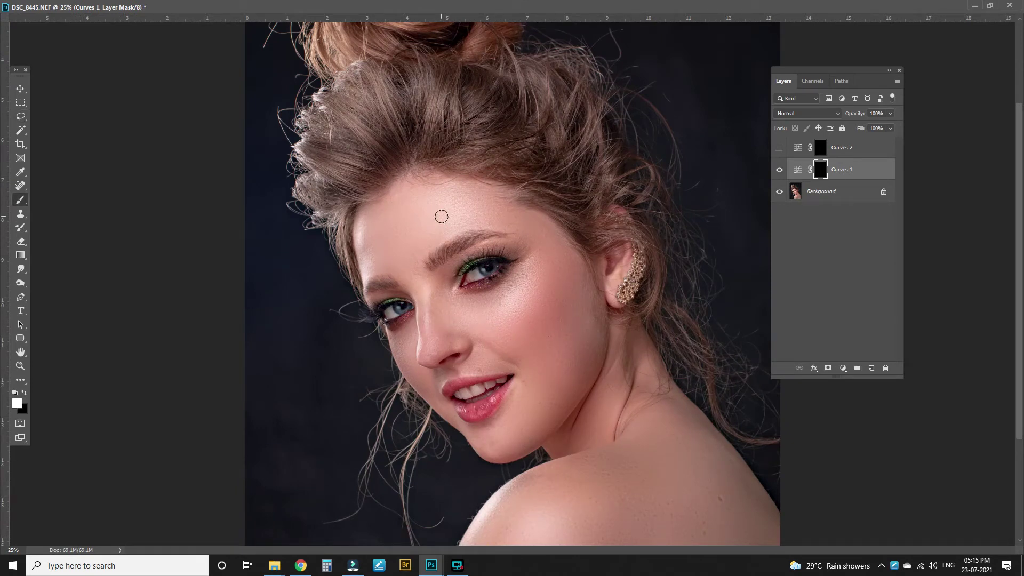
mouse_move(442, 215)
mouse_down()
mouse_move(435, 216)
mouse_move(447, 200)
mouse_move(466, 204)
mouse_move(446, 227)
mouse_up()
mouse_move(492, 312)
mouse_down()
mouse_move(524, 279)
mouse_move(500, 319)
mouse_up()
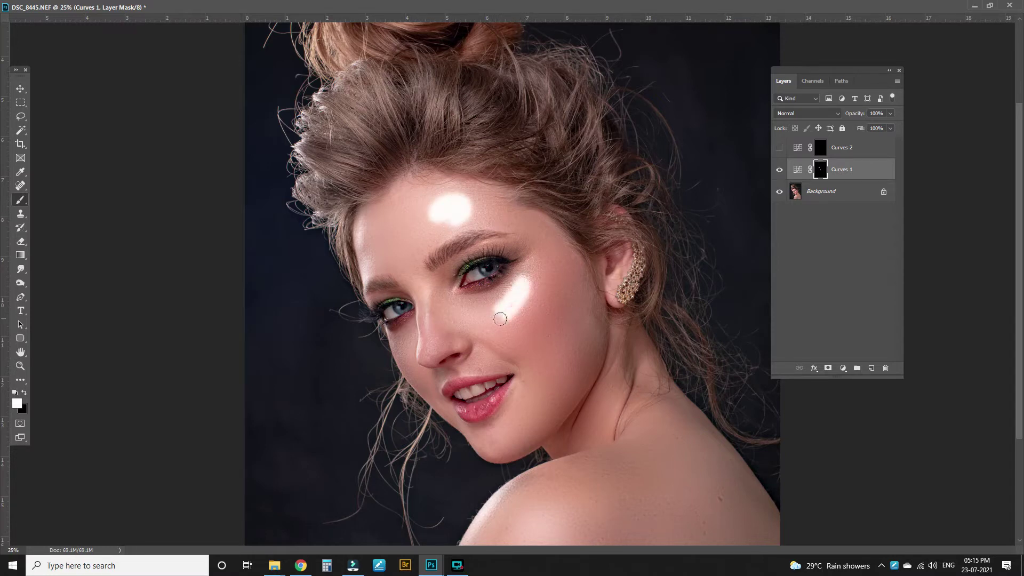
drag(425, 301, 430, 328)
key(ctrl+z)
drag(431, 324, 431, 327)
drag(361, 242, 365, 243)
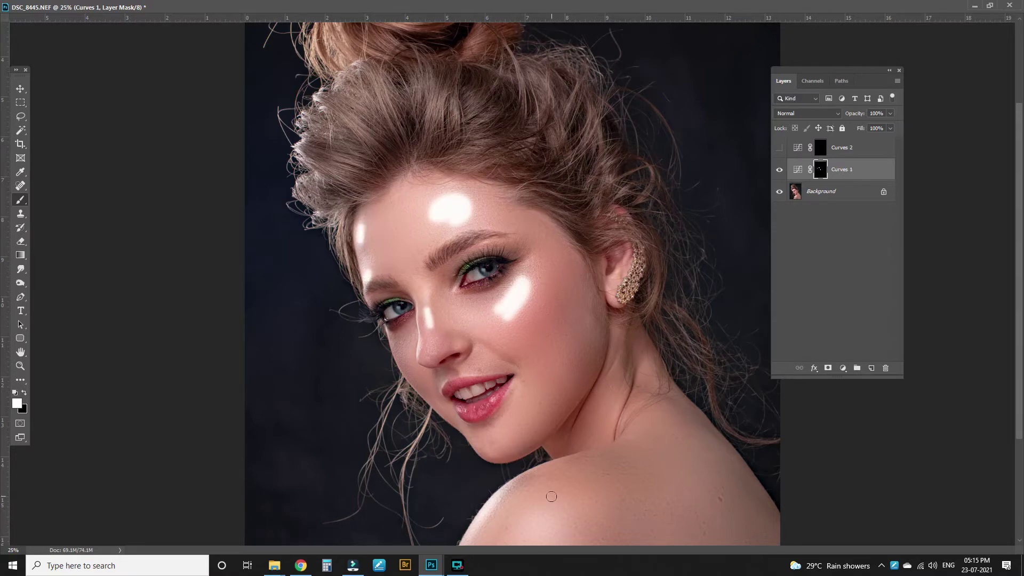
Brush further white highlights on the Curves 1 mask over the shoulder, chin, mouth corner, under-eye area, neck and upper nose bridge
drag(536, 498, 503, 343)
mouse_move(520, 433)
mouse_down()
mouse_move(533, 376)
mouse_move(561, 358)
mouse_move(522, 430)
mouse_move(558, 354)
mouse_up()
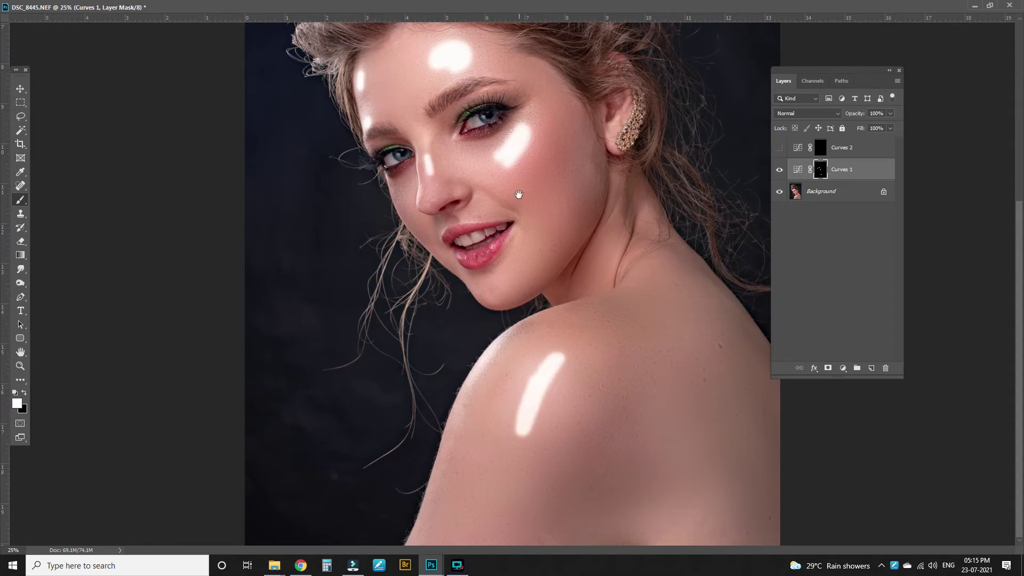
mouse_move(520, 249)
mouse_down()
mouse_move(521, 295)
mouse_move(488, 338)
mouse_up()
drag(517, 291, 525, 277)
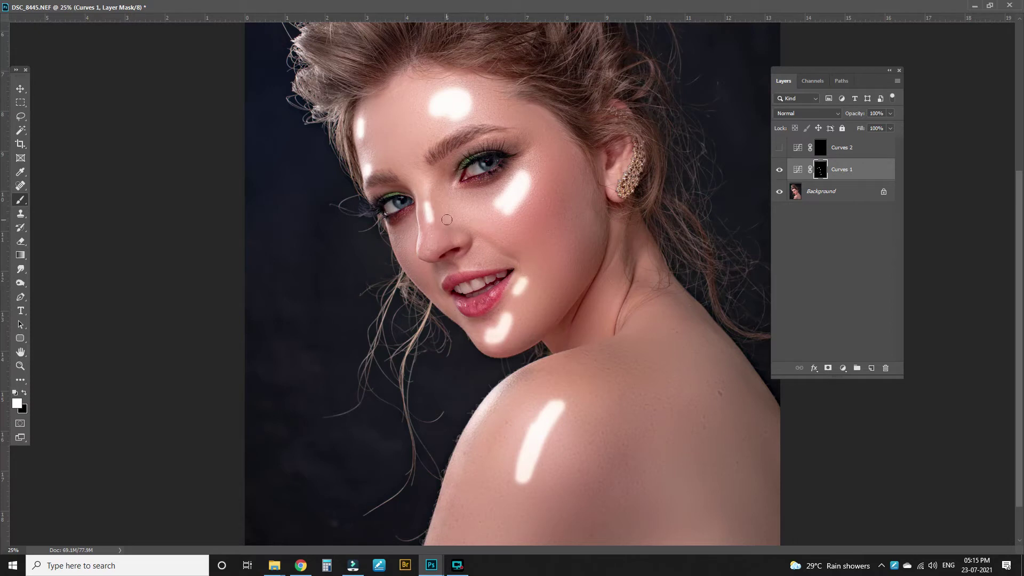
drag(453, 205, 484, 207)
drag(589, 338, 626, 275)
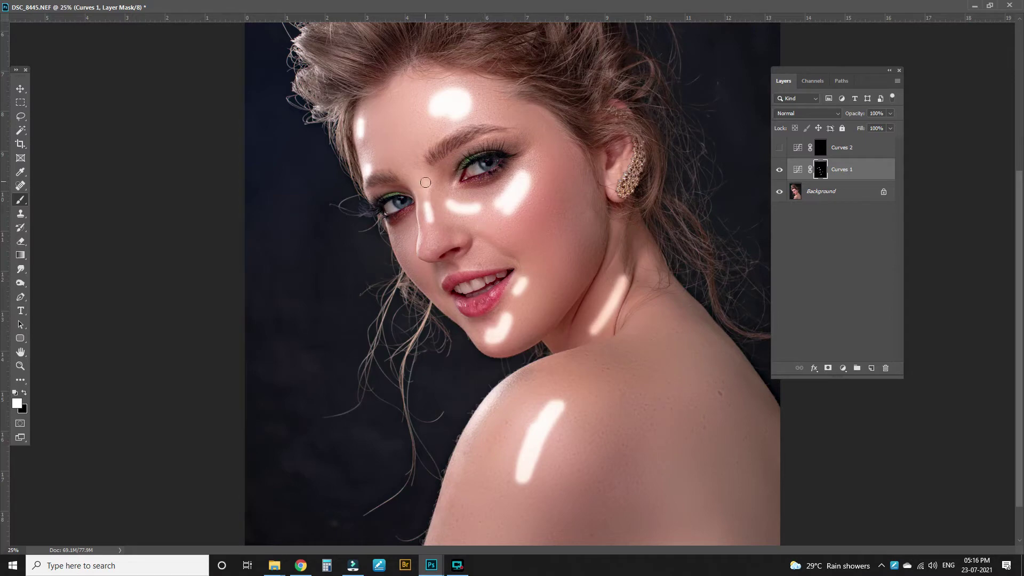
drag(425, 182, 430, 192)
Feather the Curves 1 mask by 84.7 px and reduce the layer's opacity to 71%
scroll(597, 173, up, 3)
key(f)
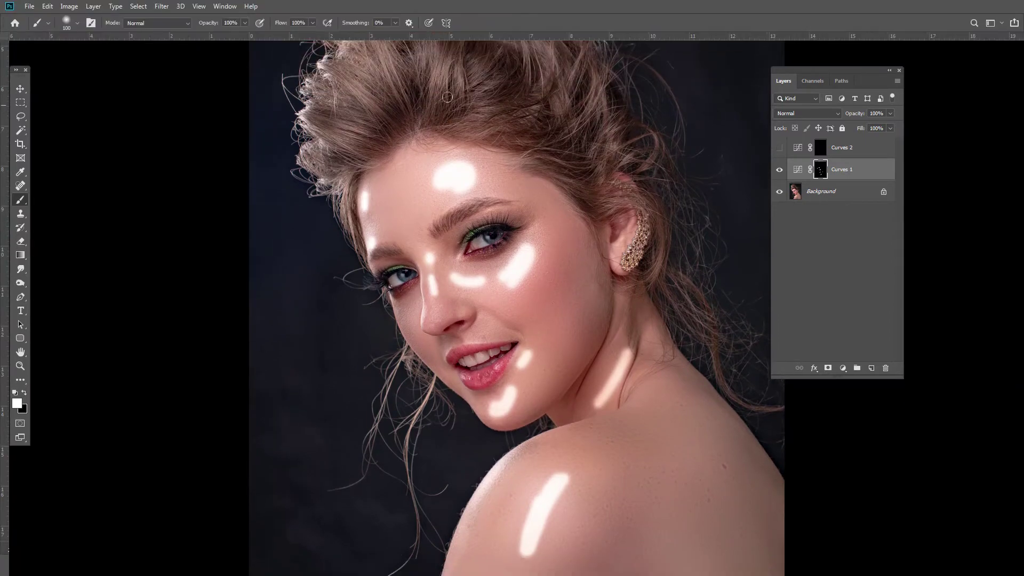
click(225, 6)
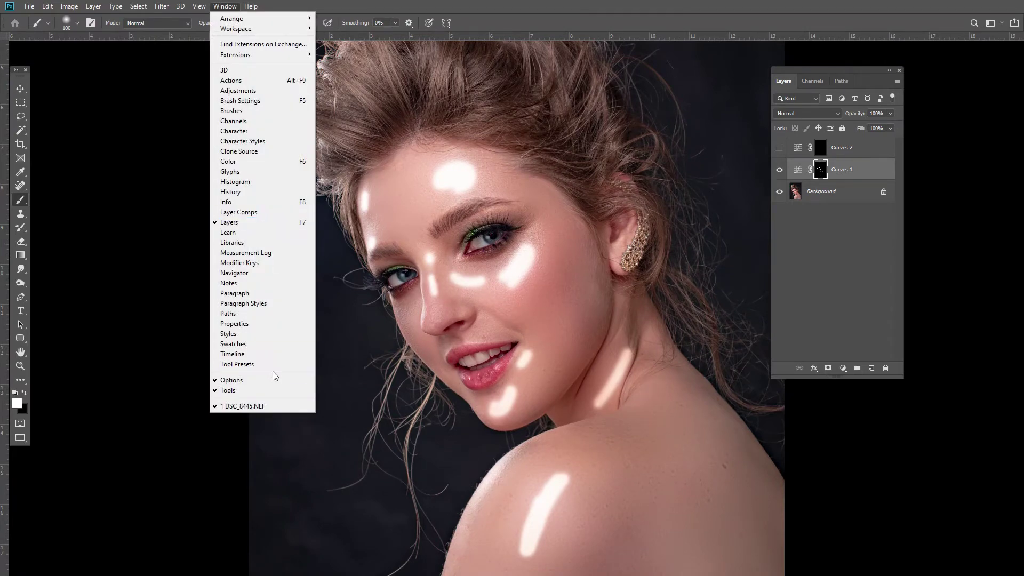
click(270, 324)
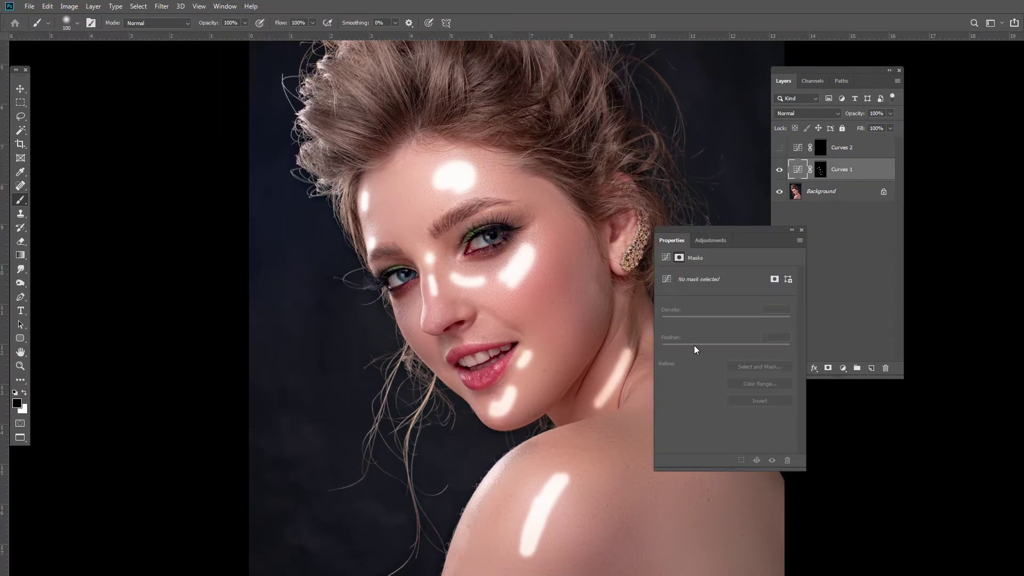
click(821, 169)
key(x)
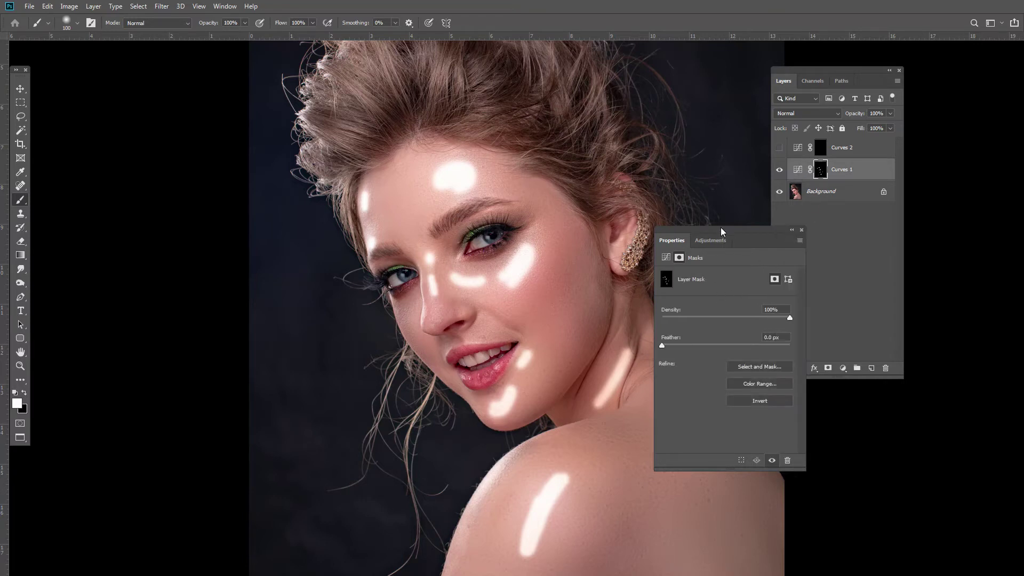
drag(721, 227, 646, 150)
drag(586, 267, 664, 270)
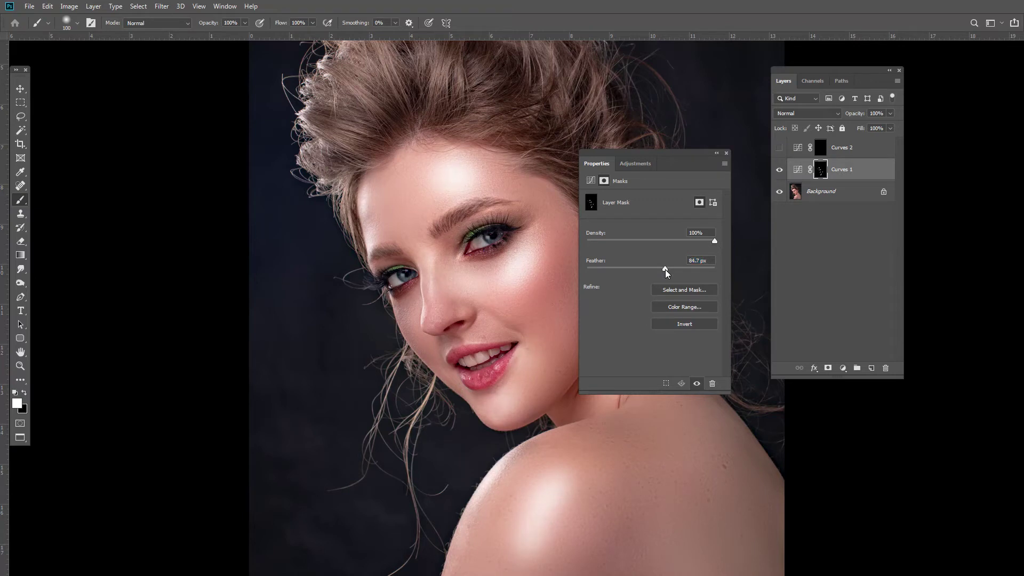
click(726, 153)
click(891, 114)
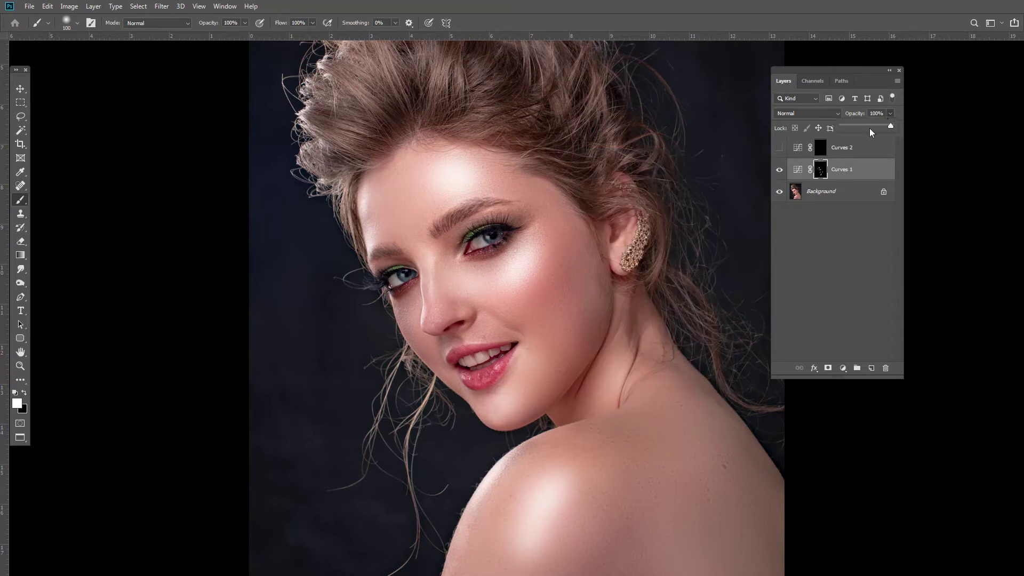
drag(870, 125, 871, 125)
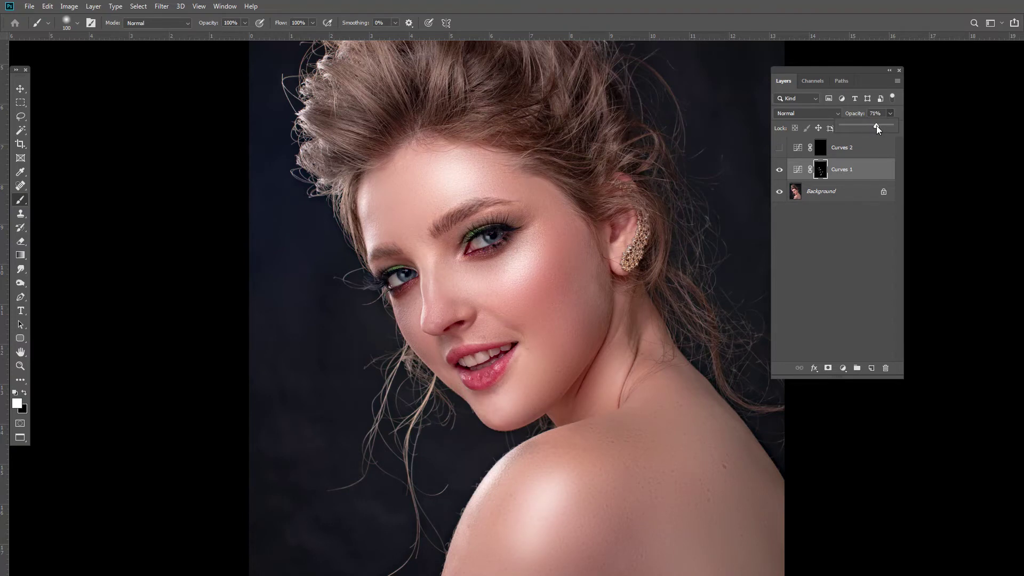
Show Curves 2 and paint white on its mask with a 175 px brush over the near cheek and both sides of the forehead
click(779, 148)
click(818, 152)
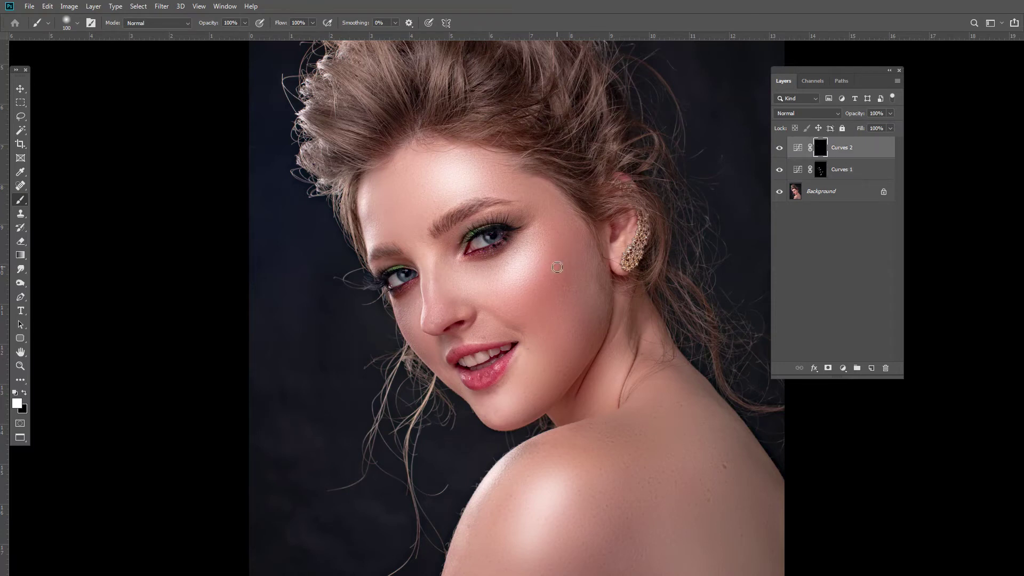
key(bracketright)
key(bracketright)
key(bracketright)
drag(557, 250, 537, 312)
drag(516, 182, 539, 198)
drag(397, 187, 392, 218)
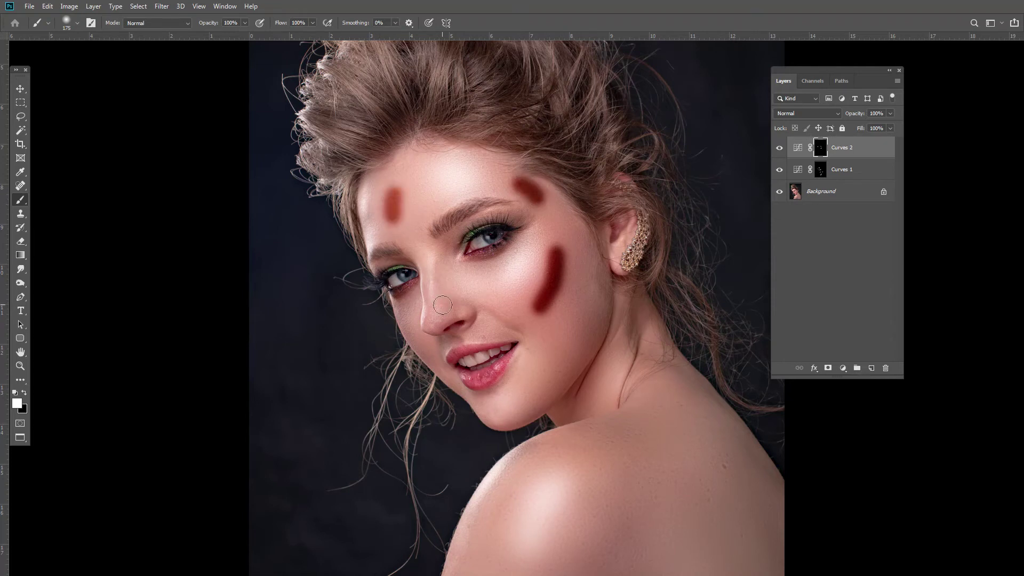
Paint contour shadows on the Curves 2 mask with an 80 px brush along the far cheek, side of the nose and nose tip
key(bracketleft)
key(bracketleft)
key(bracketleft)
key(bracketleft)
key(bracketleft)
drag(404, 319, 428, 354)
drag(435, 312, 441, 289)
key(ctrl+z)
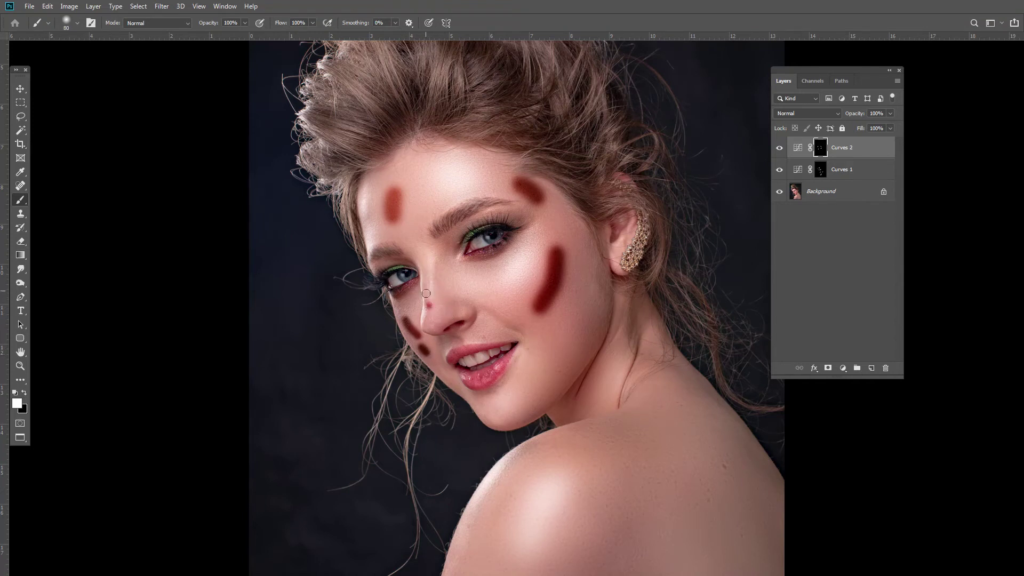
drag(426, 293, 429, 307)
key(ctrl+z)
drag(426, 288, 432, 310)
Paint contour shadows on the Curves 2 mask with a 125 px brush along the jaw and in front of the ear
key(bracketright)
key(bracketright)
key(bracketright)
key(bracketright)
key(bracketright)
drag(579, 319, 569, 369)
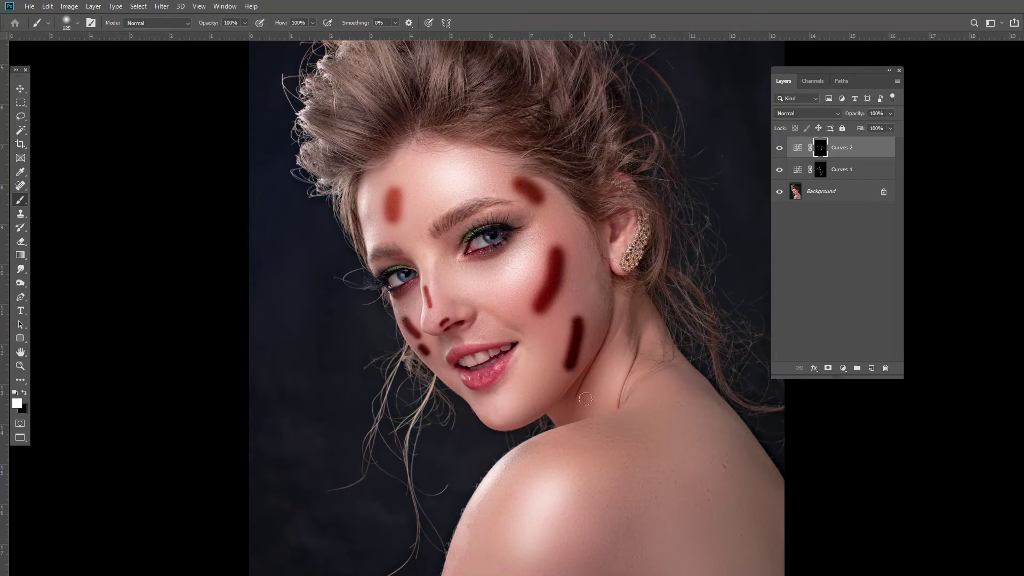
alt+scroll(559, 355, down, 1)
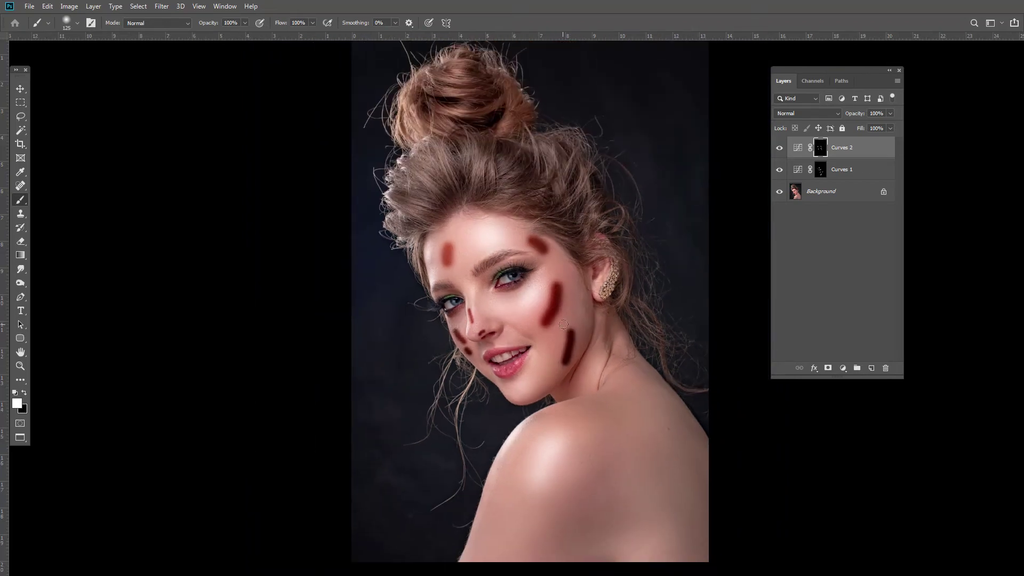
drag(571, 278, 578, 300)
Paint contour shadows on the Curves 2 mask along the top of the shoulder, the arm, the upper back and the far forehead
mouse_move(520, 445)
mouse_down()
mouse_move(554, 420)
mouse_move(609, 410)
mouse_up()
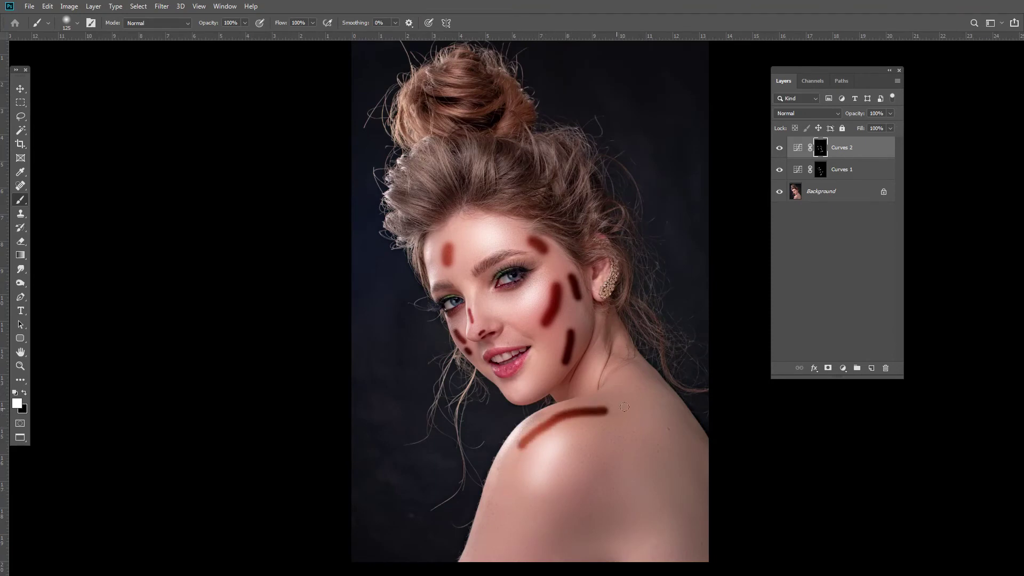
mouse_move(627, 476)
mouse_down()
mouse_move(592, 400)
mouse_move(594, 377)
mouse_up()
drag(548, 407, 514, 463)
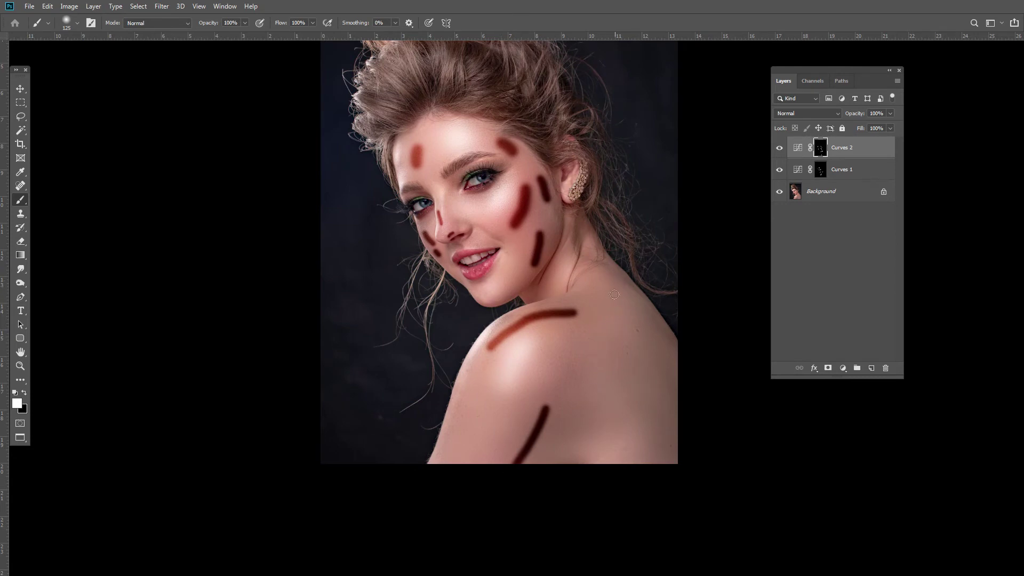
drag(615, 338, 637, 351)
drag(428, 171, 426, 129)
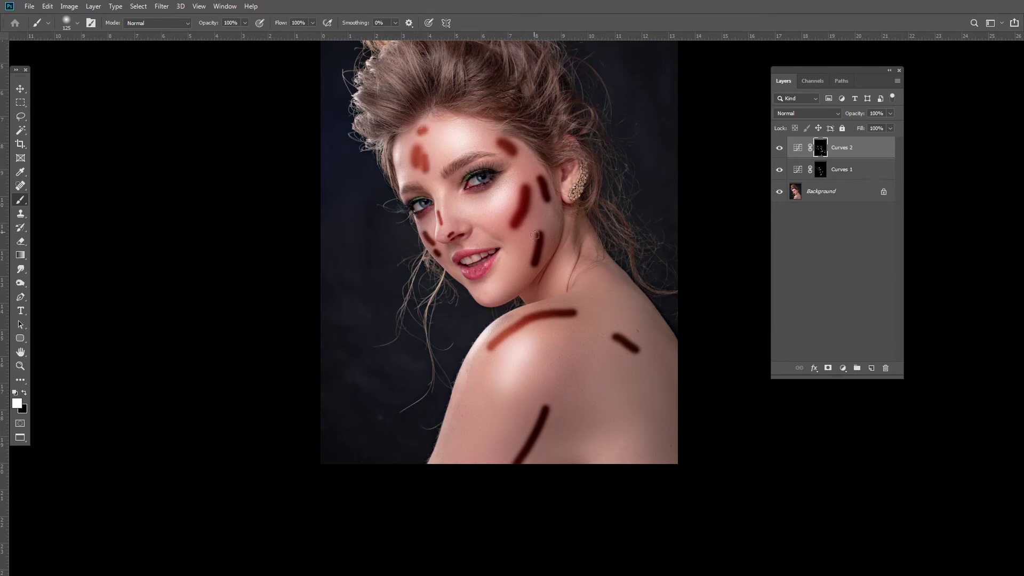
Paint a final shadow stroke under the chin on the Curves 2 mask and feather the mask by about 119 px
drag(496, 298, 521, 276)
click(220, 7)
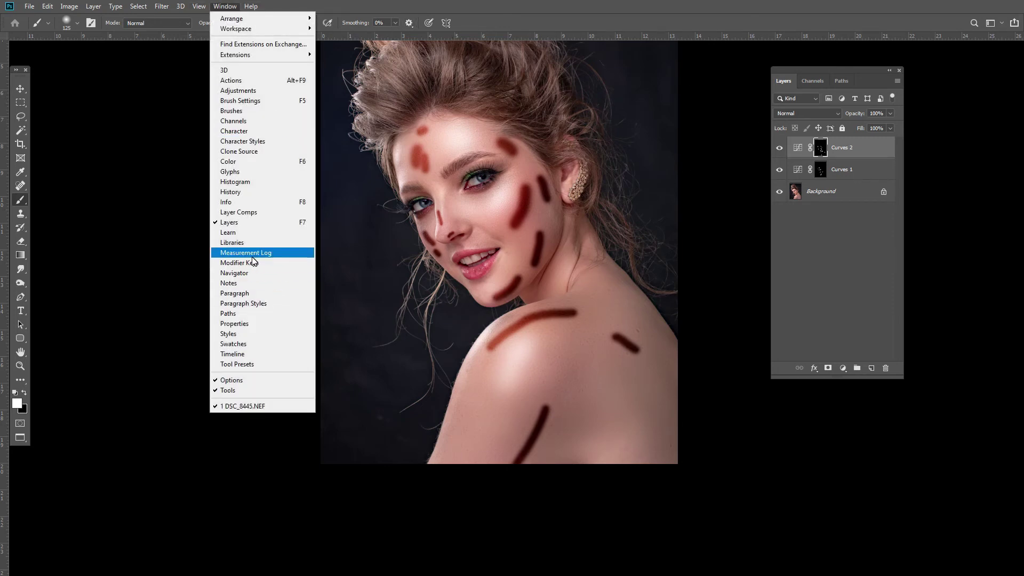
click(235, 323)
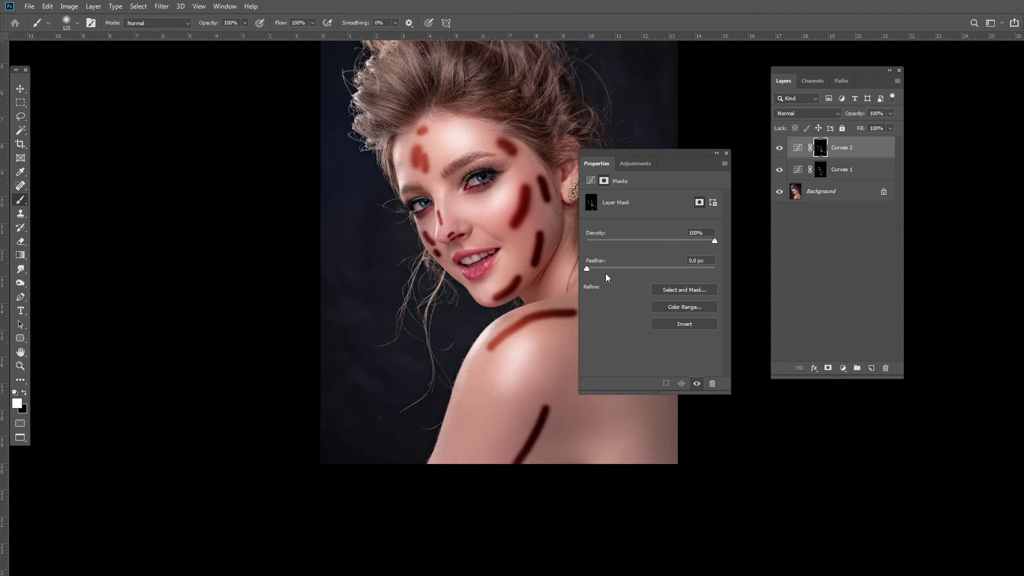
drag(588, 267, 673, 268)
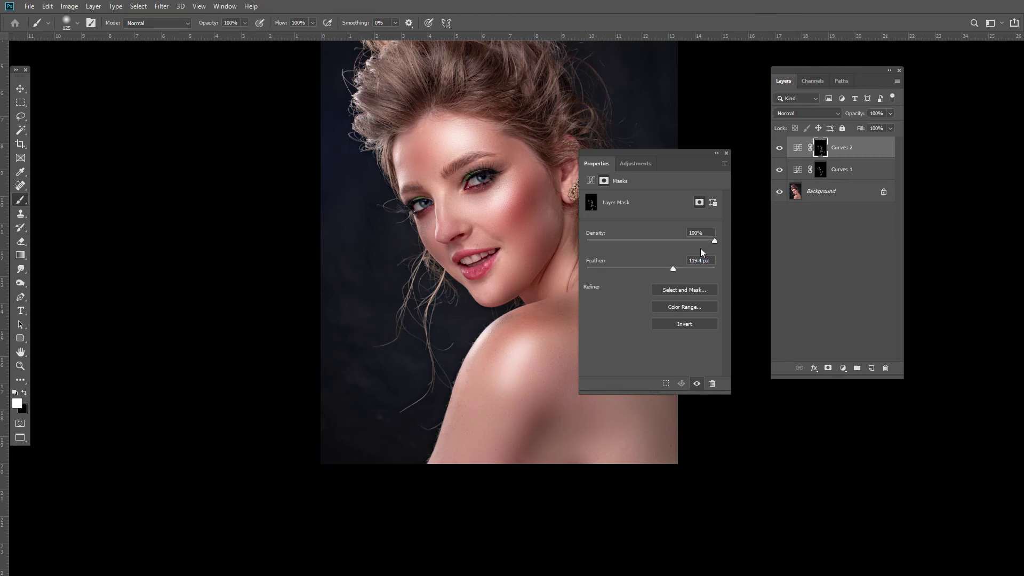
click(725, 153)
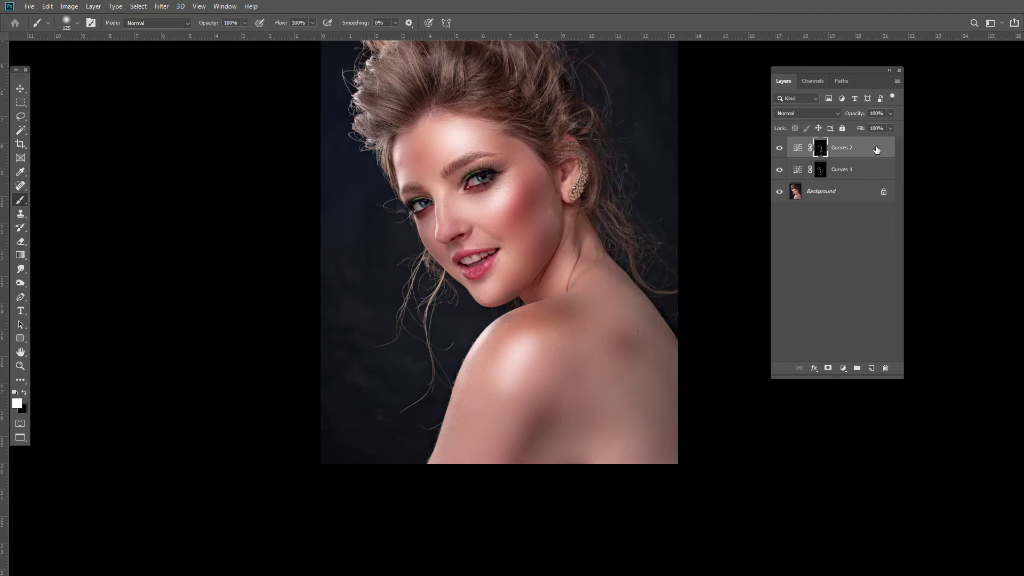
Lower the opacity of the Curves 2 layer to about 70%
click(855, 168)
click(858, 151)
drag(894, 112, 875, 126)
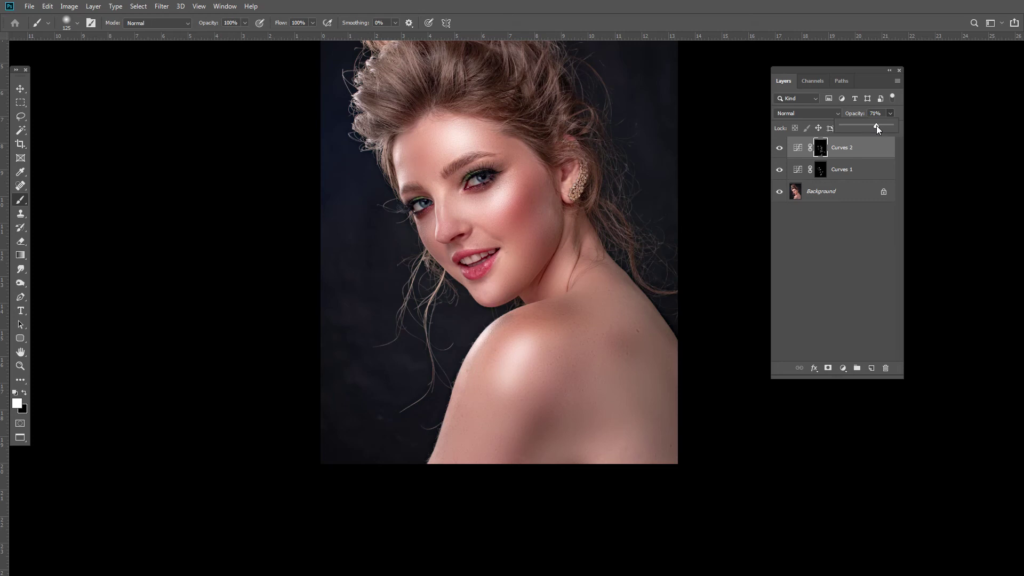
Select Curves 1 together with Curves 2 and place both layers in a group
key(x)
shift+click(840, 170)
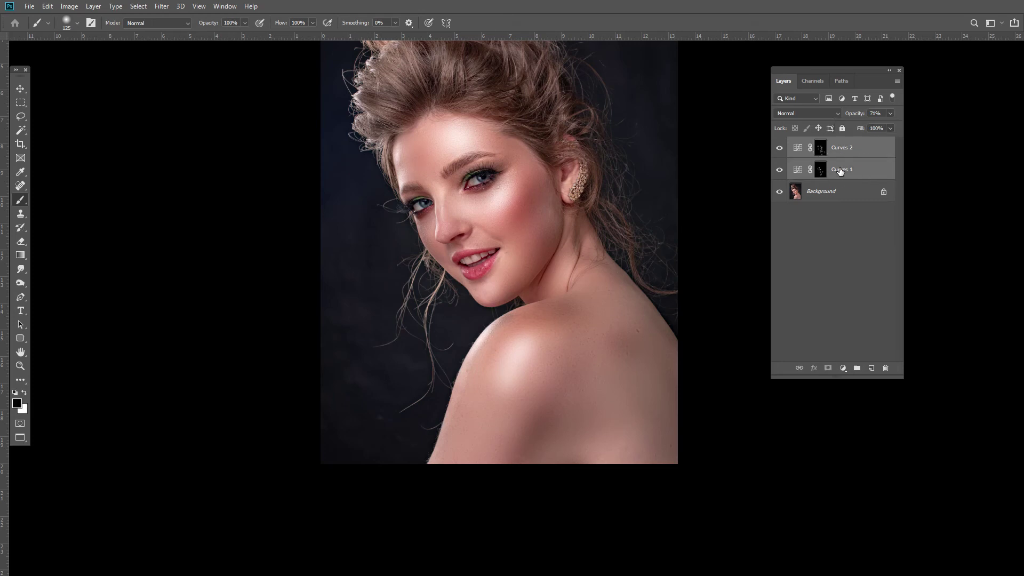
key(ctrl+g)
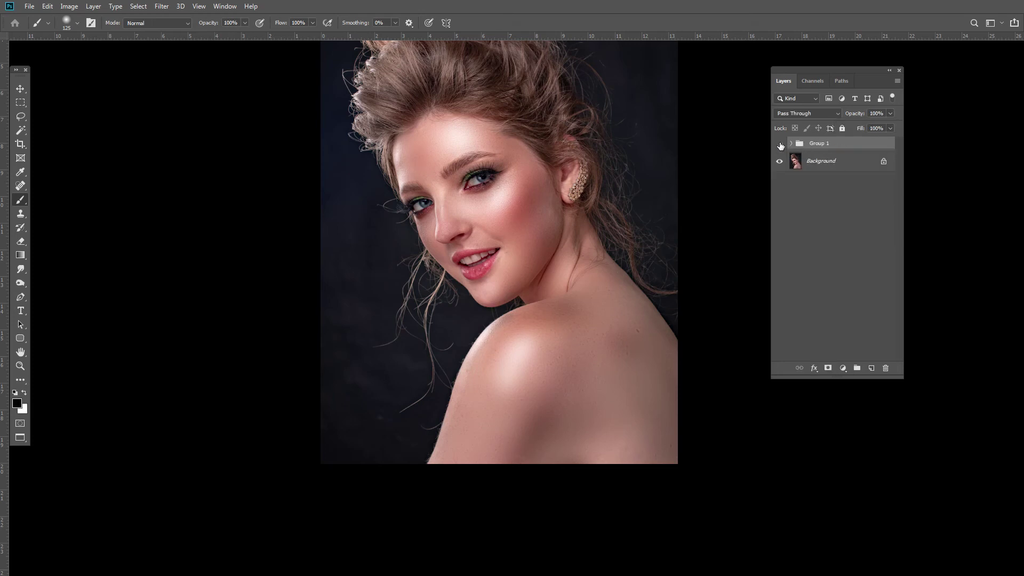
Compare the close-up portrait before and after by hiding and showing Group 1 several times, leaving it visible
click(780, 145)
click(779, 145)
click(780, 145)
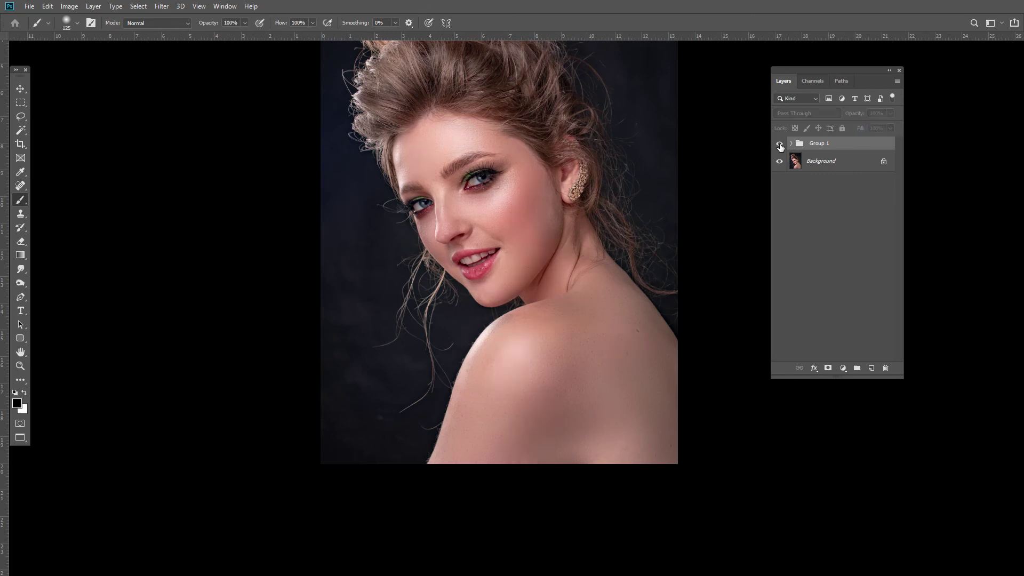
click(780, 145)
click(779, 145)
click(779, 145)
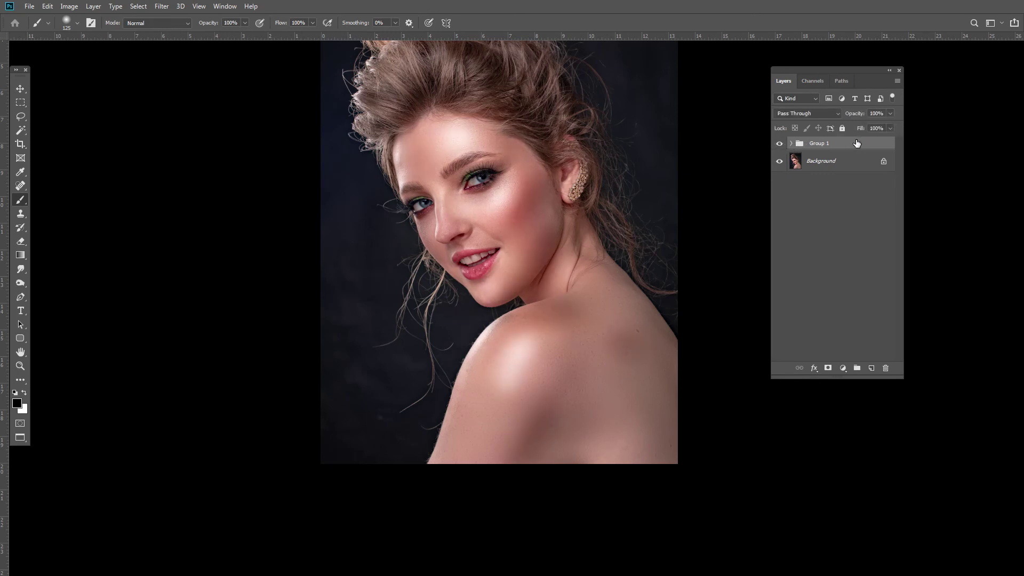
click(779, 146)
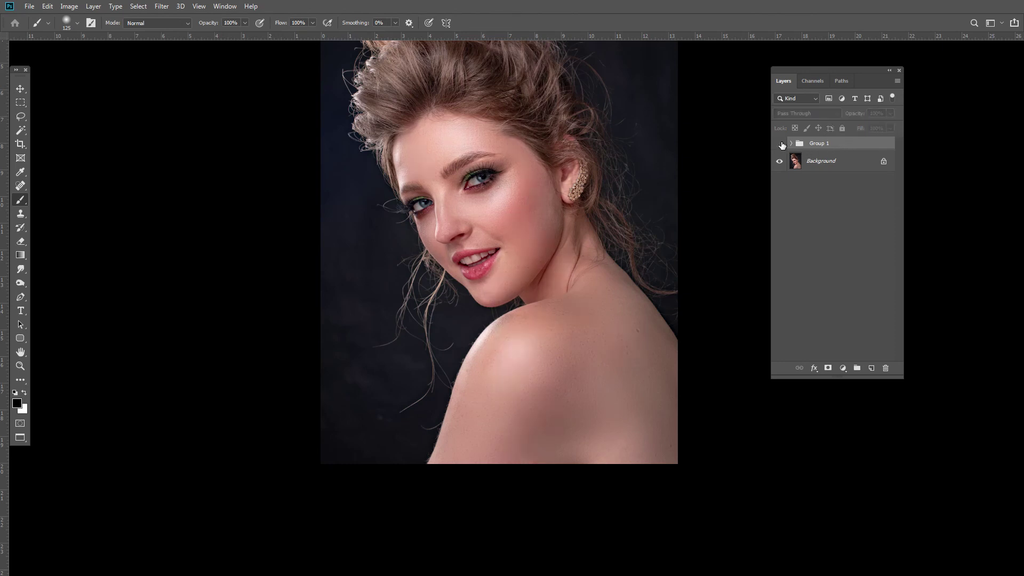
click(780, 145)
click(781, 145)
click(781, 145)
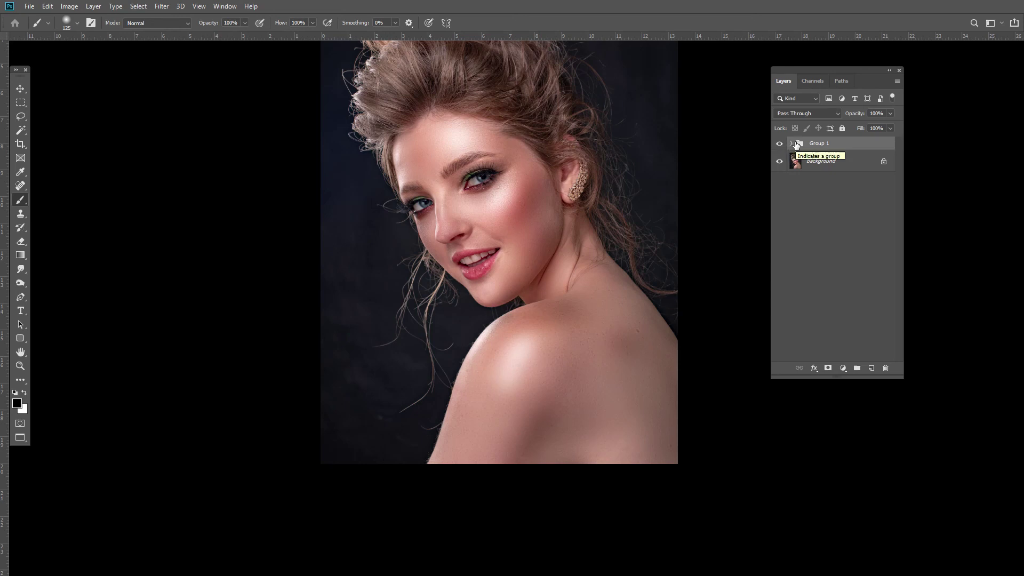
Expand Group 1, reduce the Curves 2 layer's opacity to 42%, and collapse the group
click(791, 143)
click(852, 164)
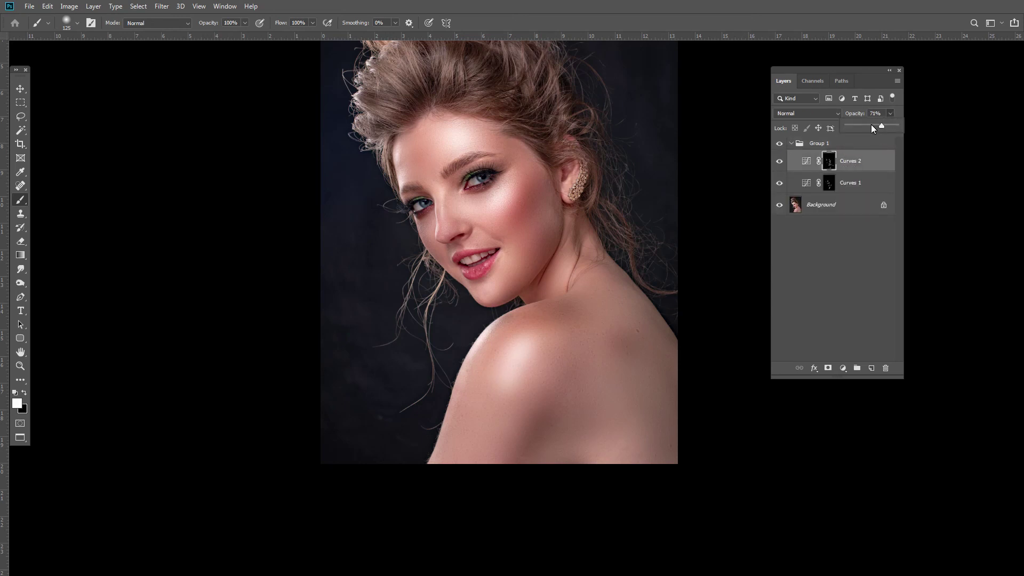
drag(872, 124, 868, 125)
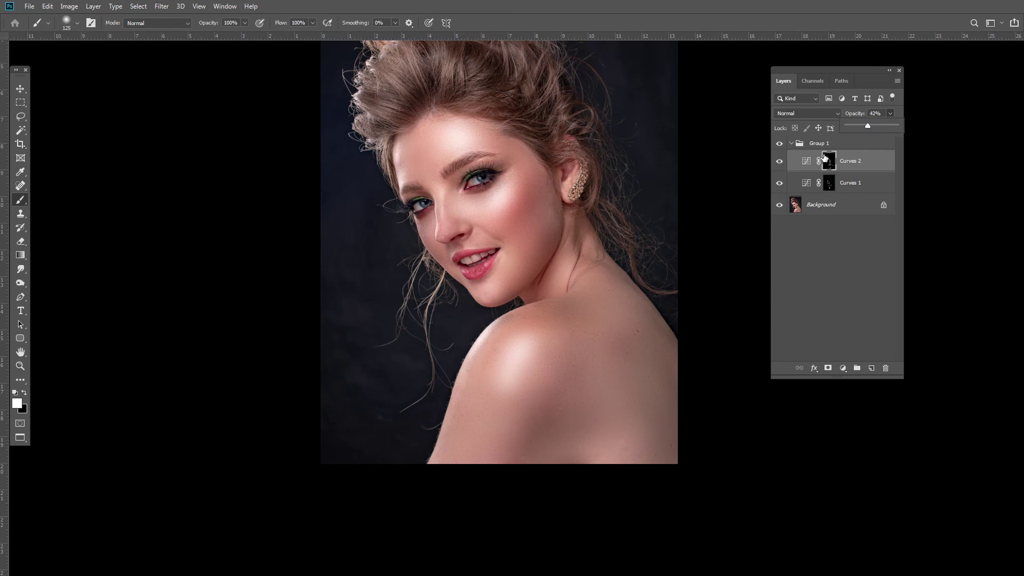
click(792, 144)
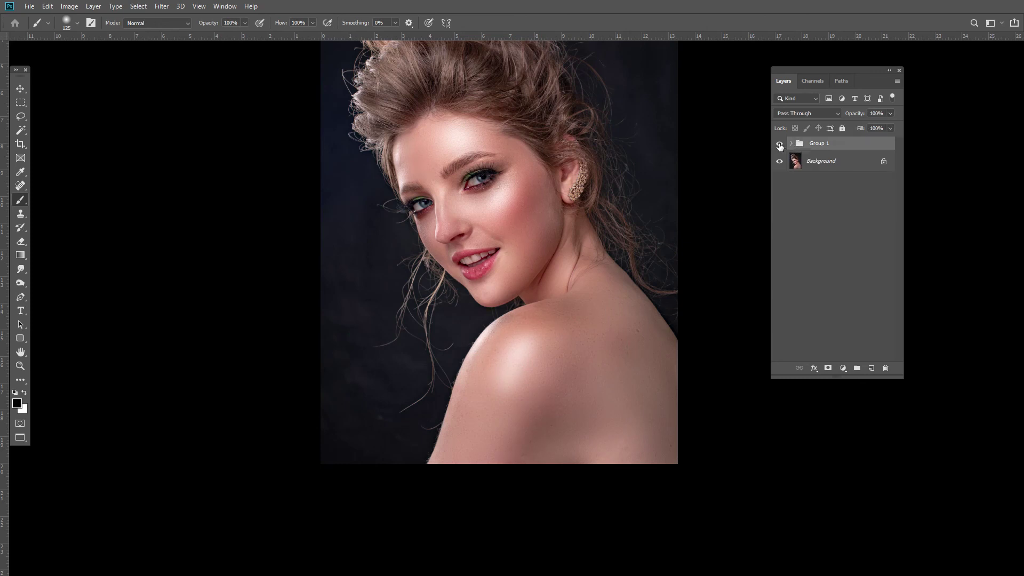
Check the softened shadows on the face and shoulder by toggling the visibility of Group 1
click(780, 144)
click(779, 144)
click(780, 144)
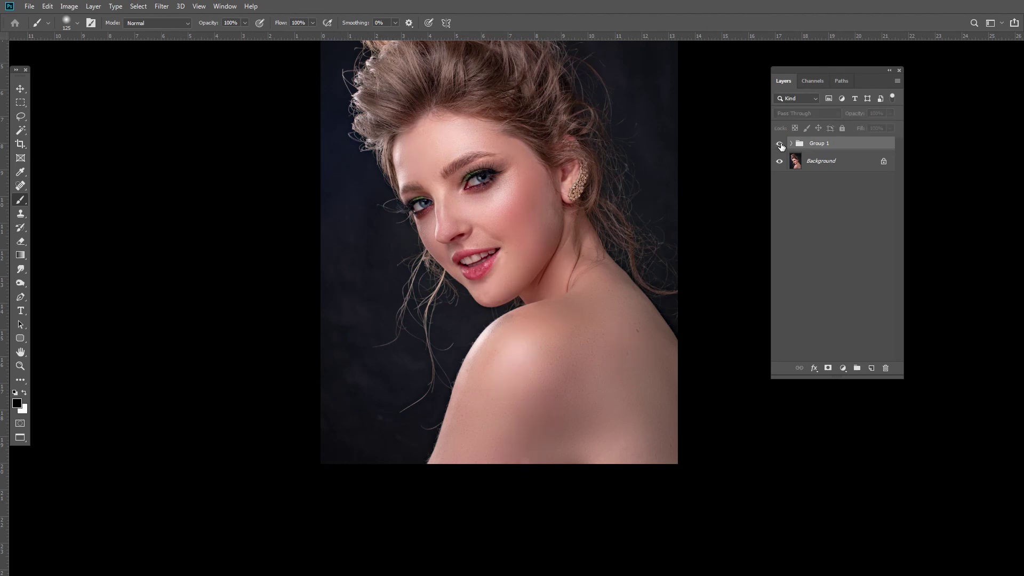
click(779, 144)
Examine the whole portrait with Group 1 hidden and shown, and view the finished image in full-screen mode
alt+click(623, 234)
alt+click(623, 234)
ctrl+click(592, 232)
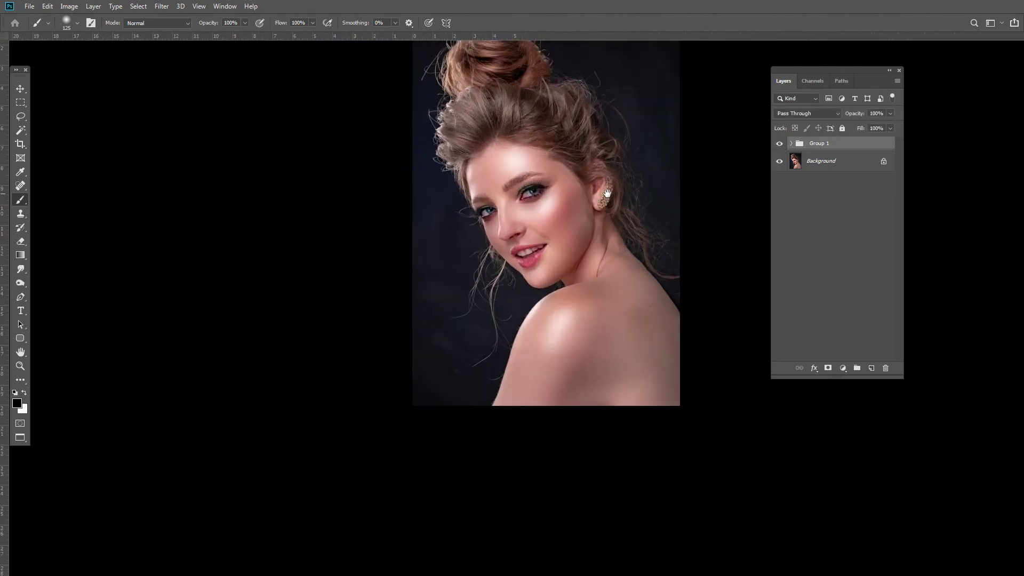
drag(592, 232, 566, 312)
click(780, 145)
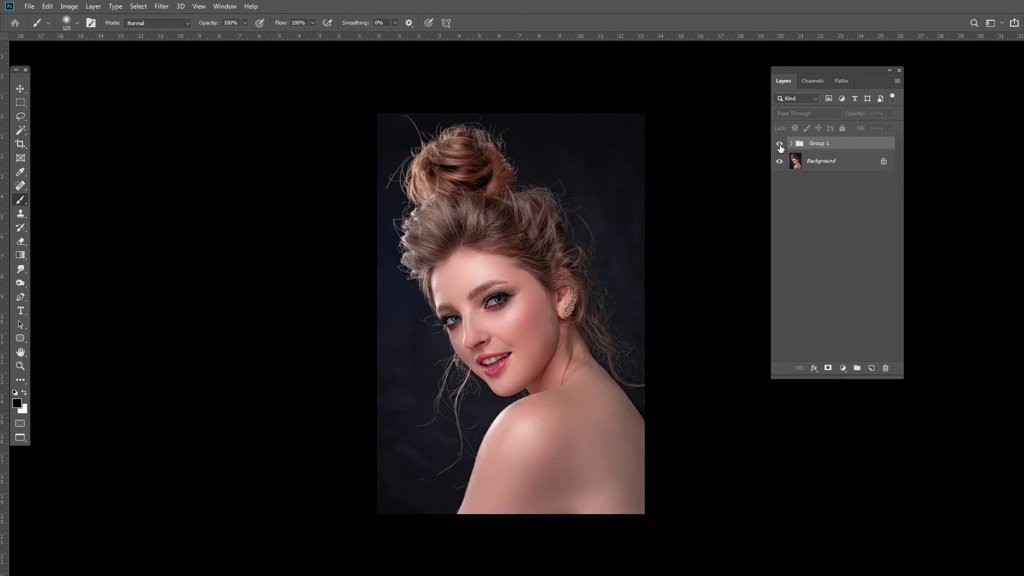
click(779, 145)
click(779, 144)
click(780, 145)
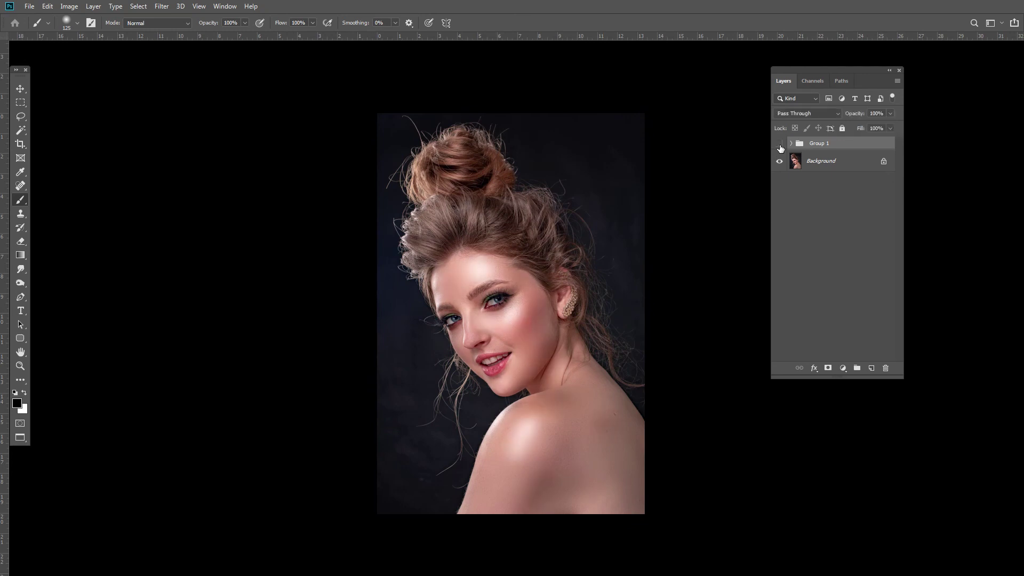
click(780, 144)
click(780, 144)
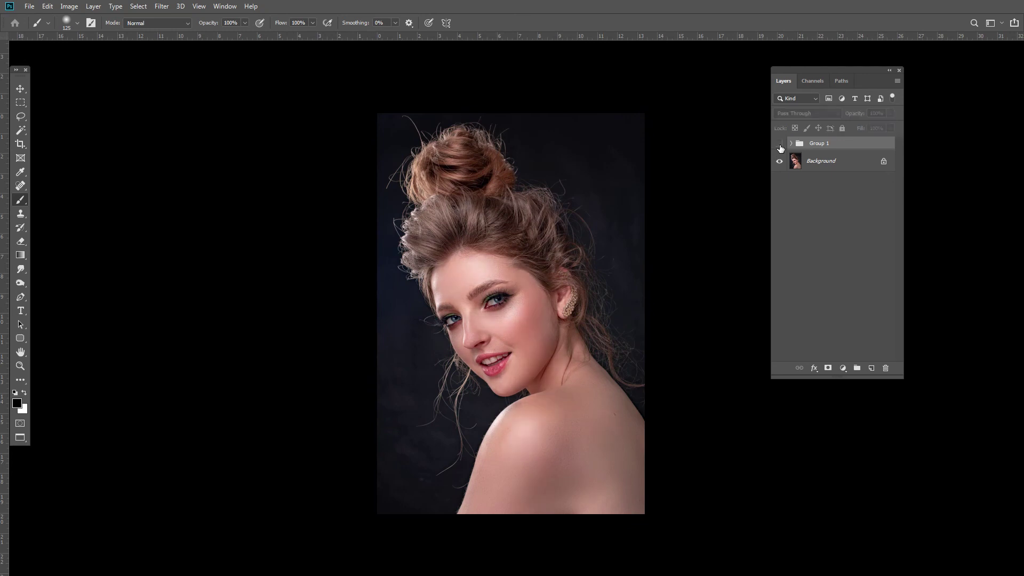
click(780, 144)
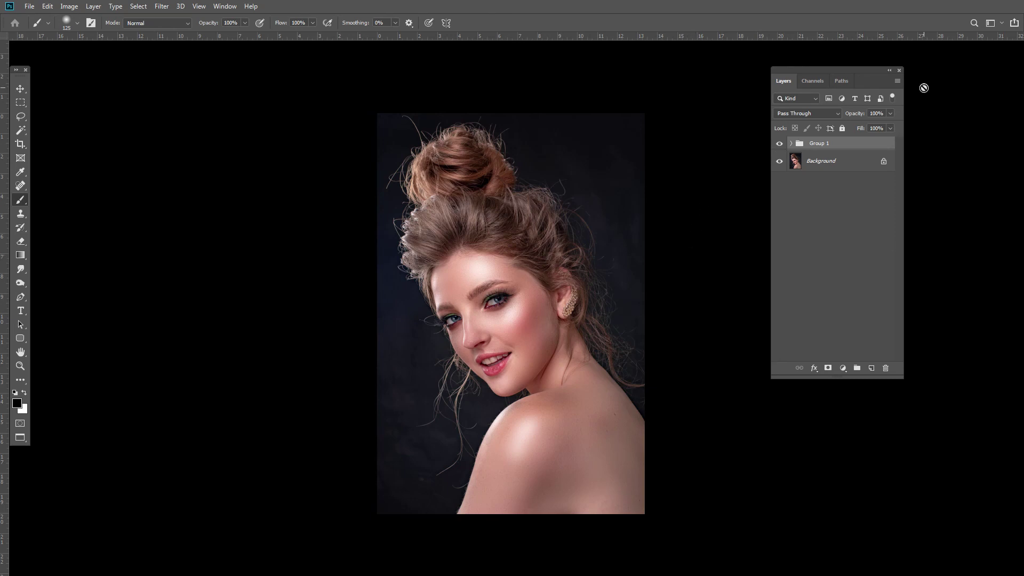
key(f)
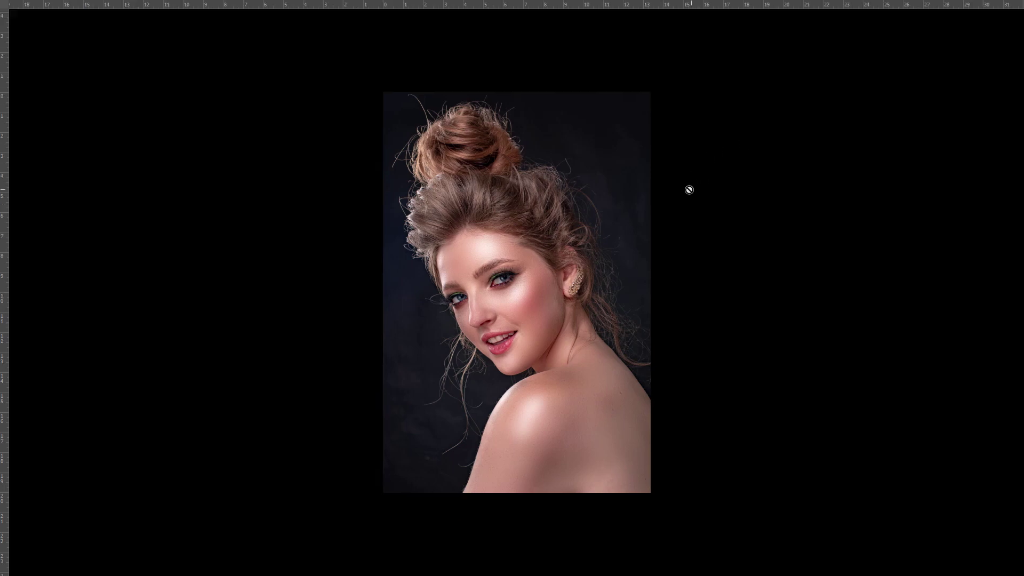
key(f)
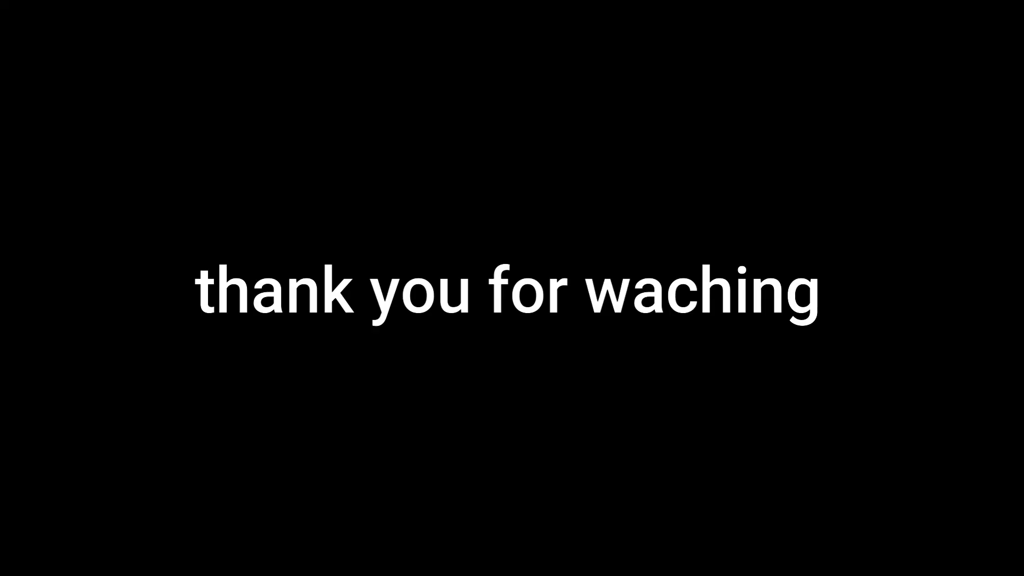